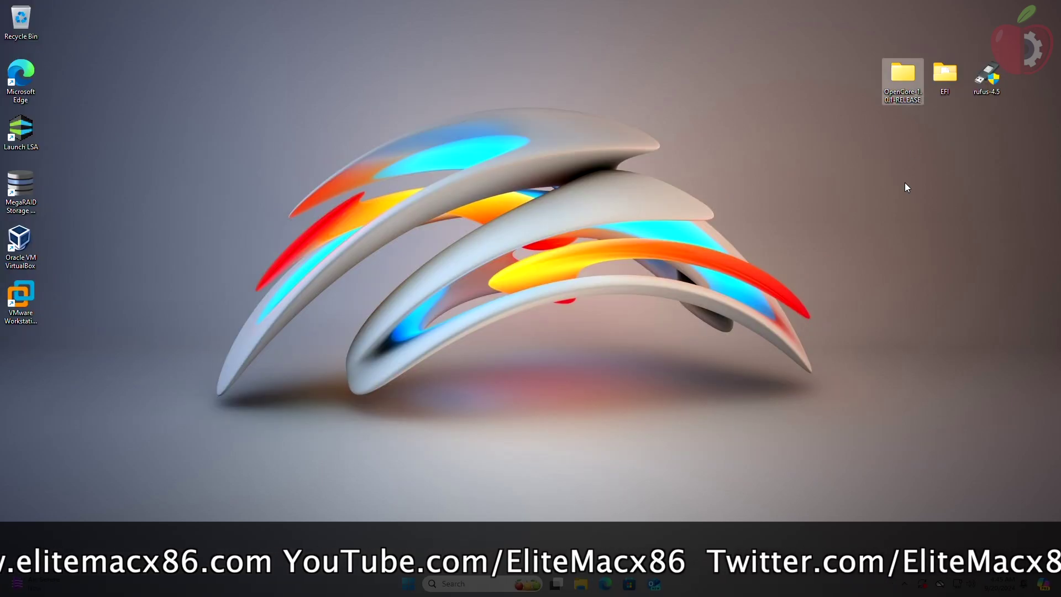
Search the Microsoft Store for python and get Python 3.11
left_click(942, 89)
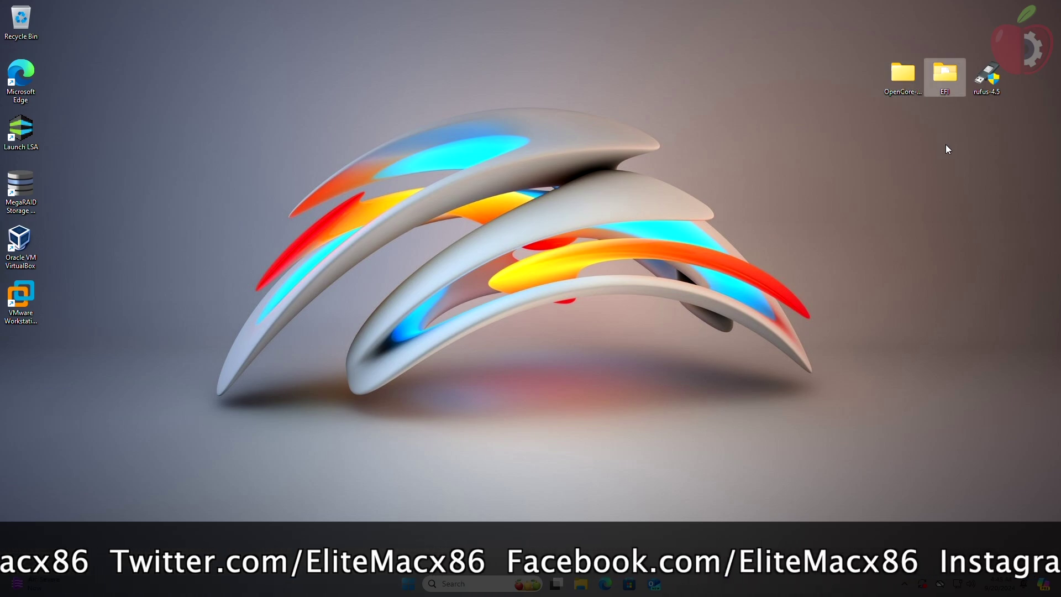
left_click(1001, 80)
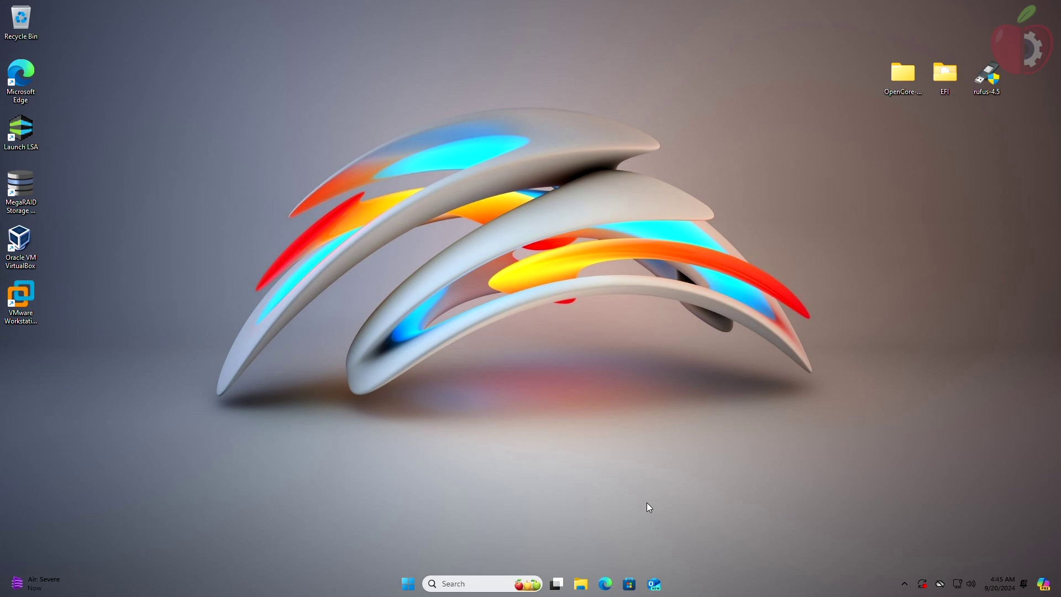
left_click(630, 584)
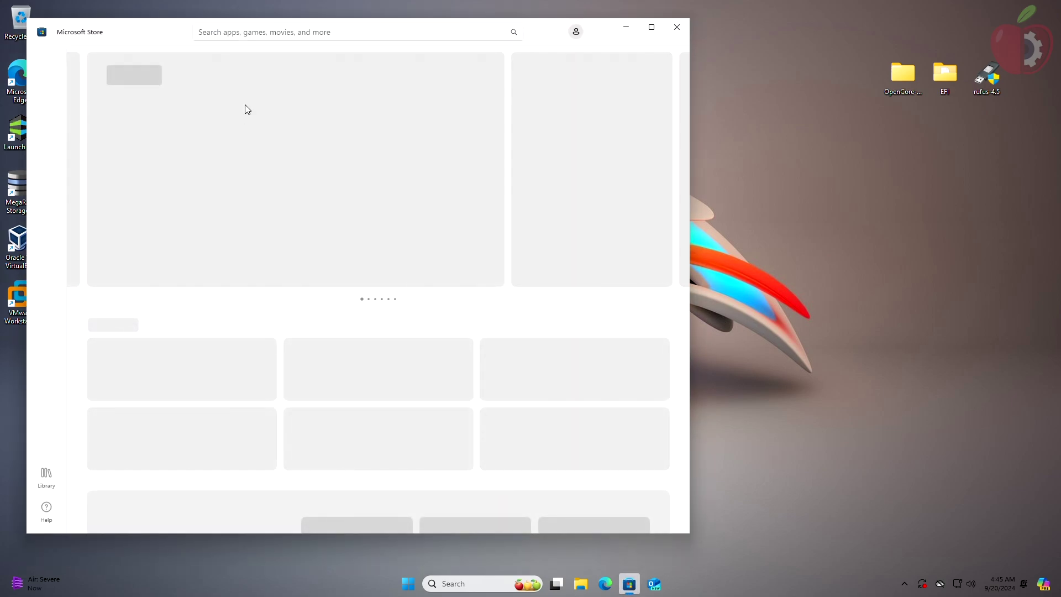
left_click(326, 30)
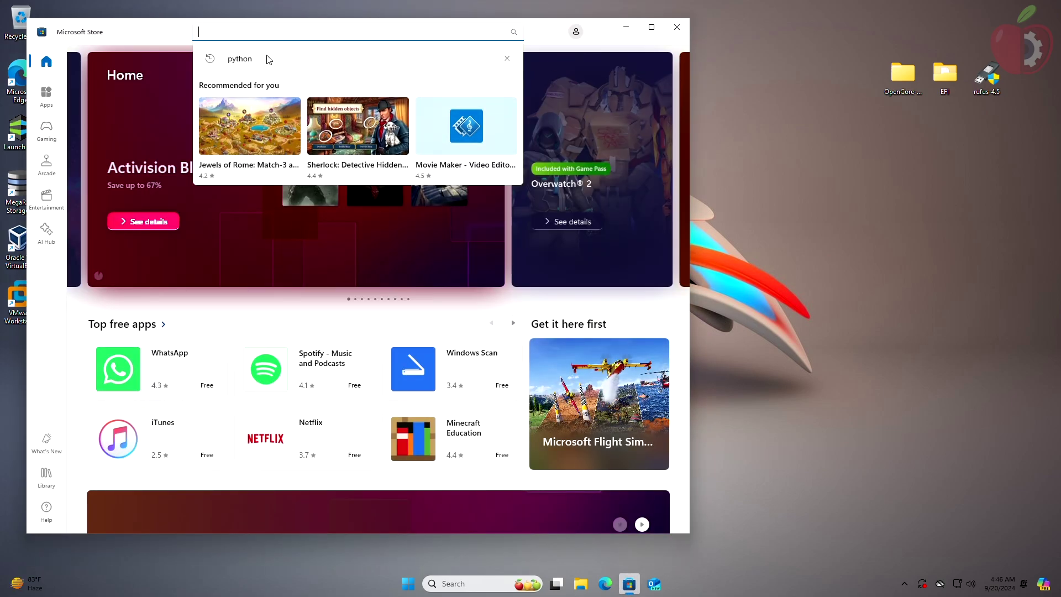
left_click(267, 57)
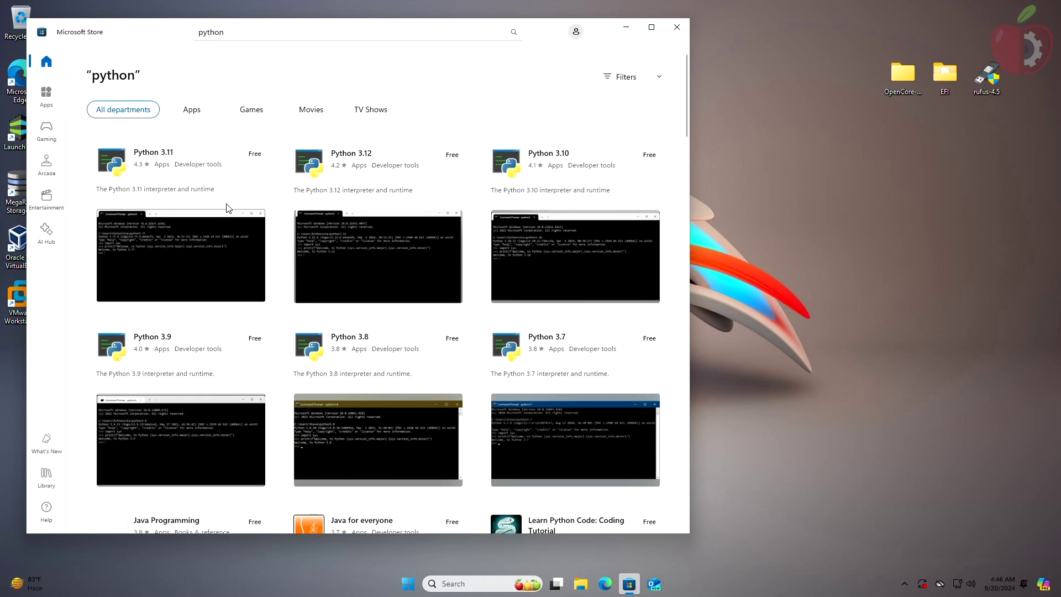
left_click(230, 204)
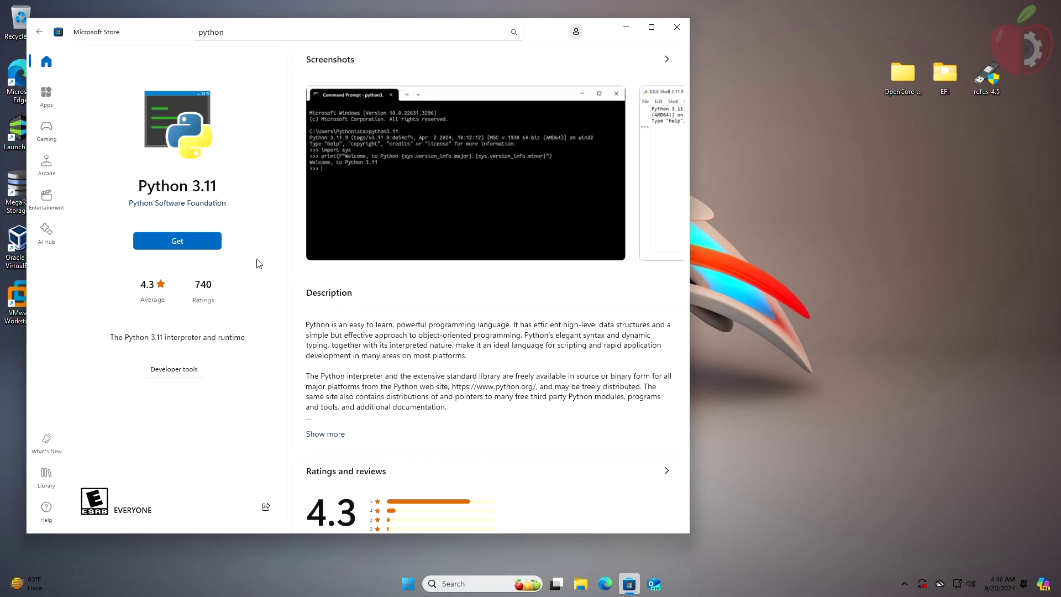
left_click(180, 238)
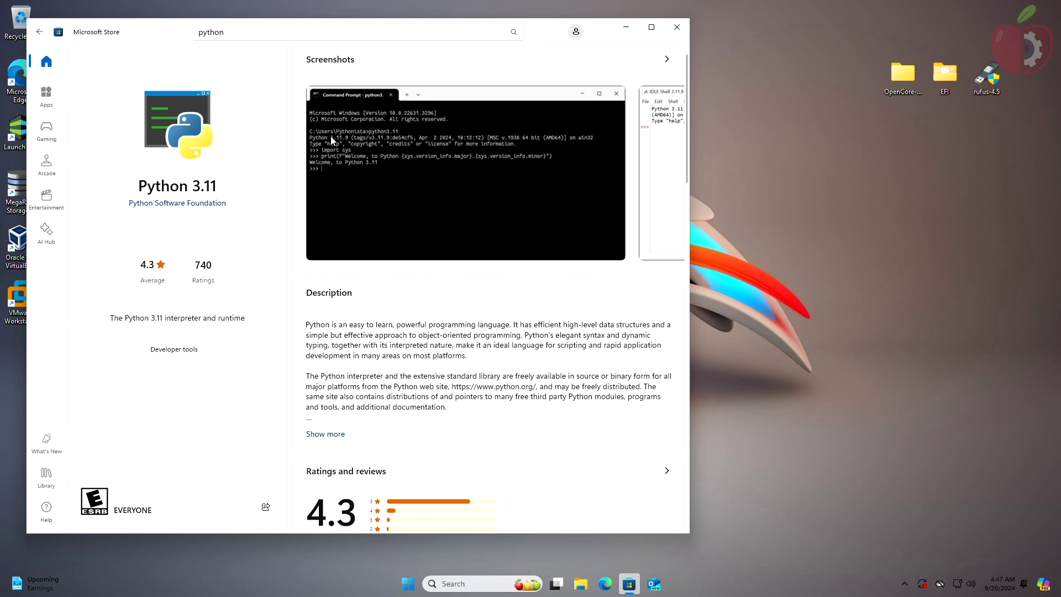
Copy the path of macrecovery in OpenCore-1.0.1-RELEASE\Utilities, then search Windows for cmd
left_click(677, 27)
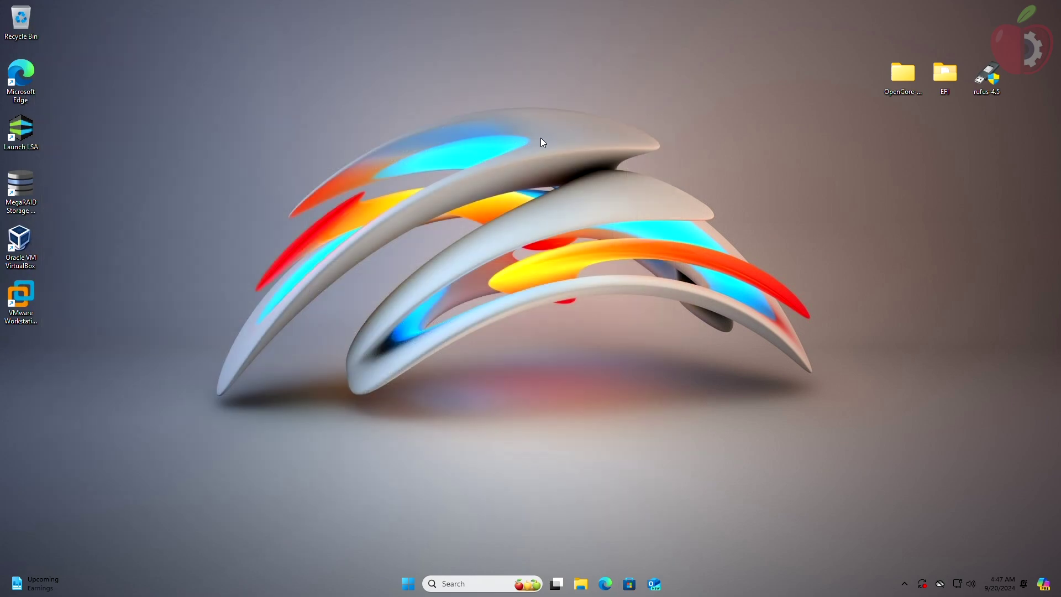
double_click(910, 80)
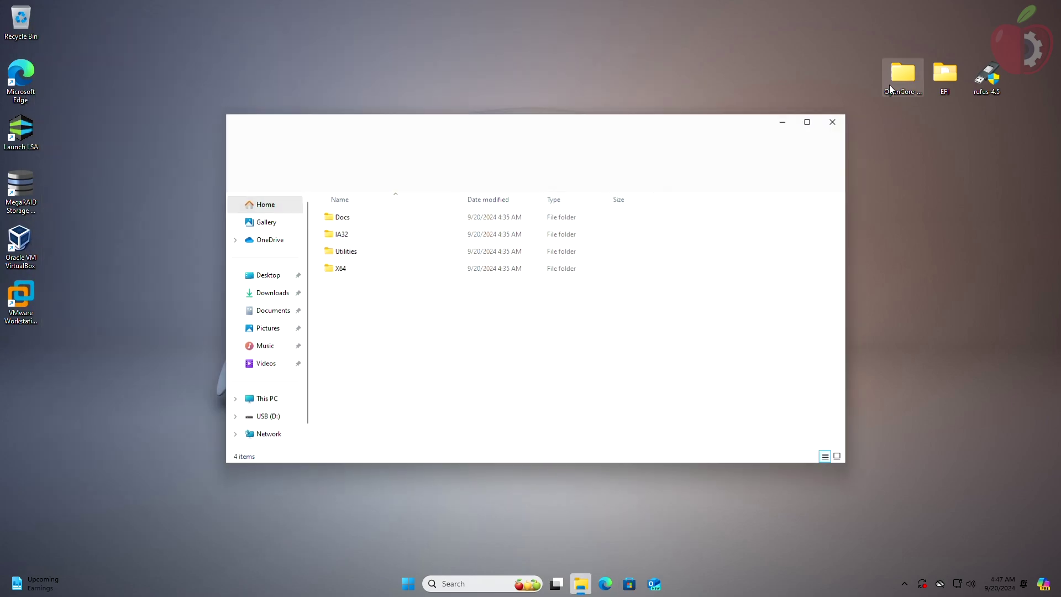
left_click(372, 253)
double_click(371, 254)
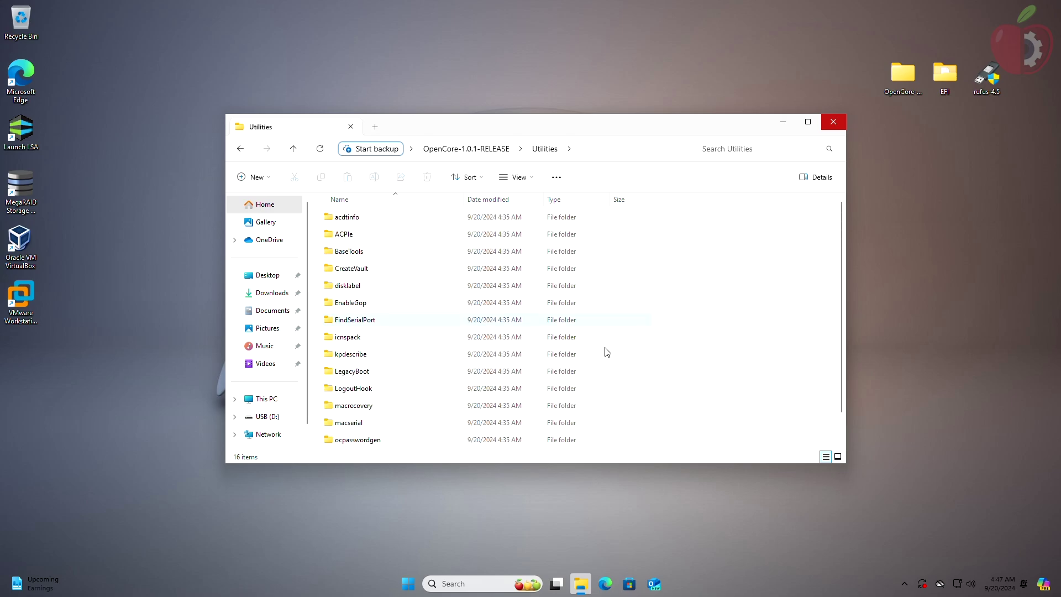
left_click(363, 412)
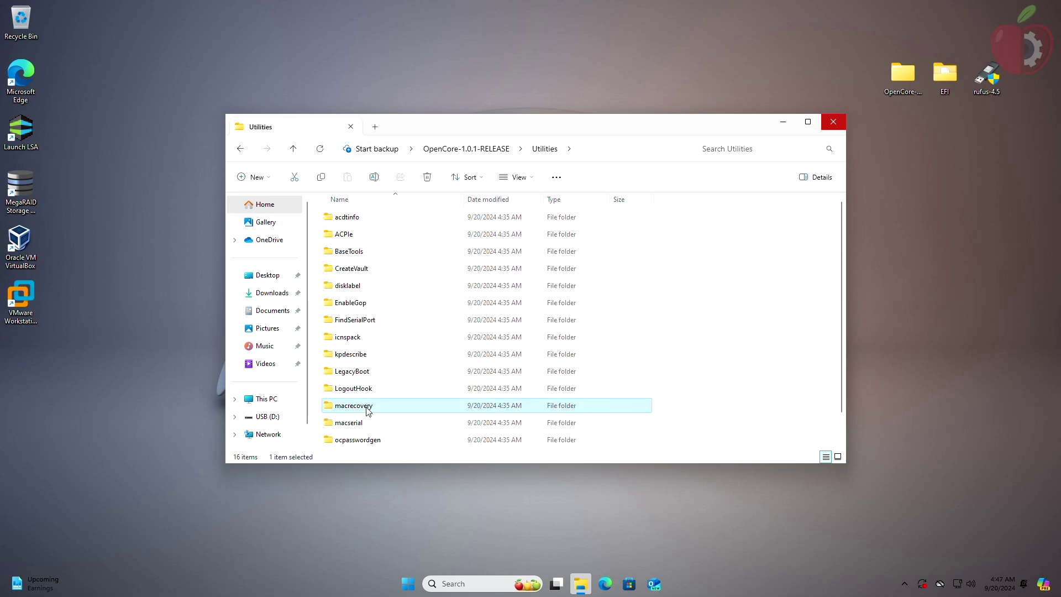
right_click(404, 408)
left_click(462, 331)
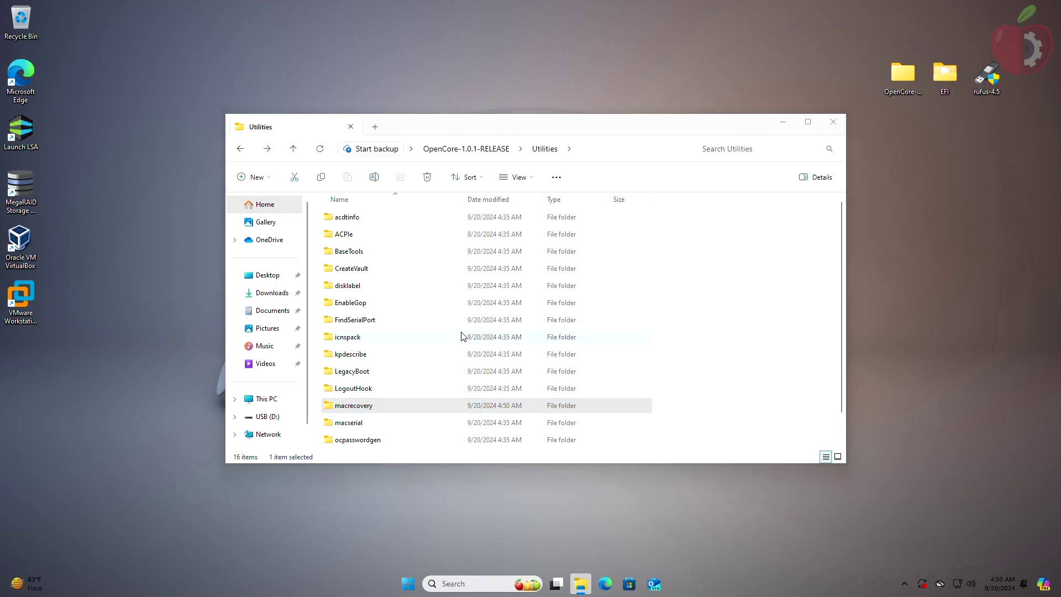
key("super")
type("cmd")
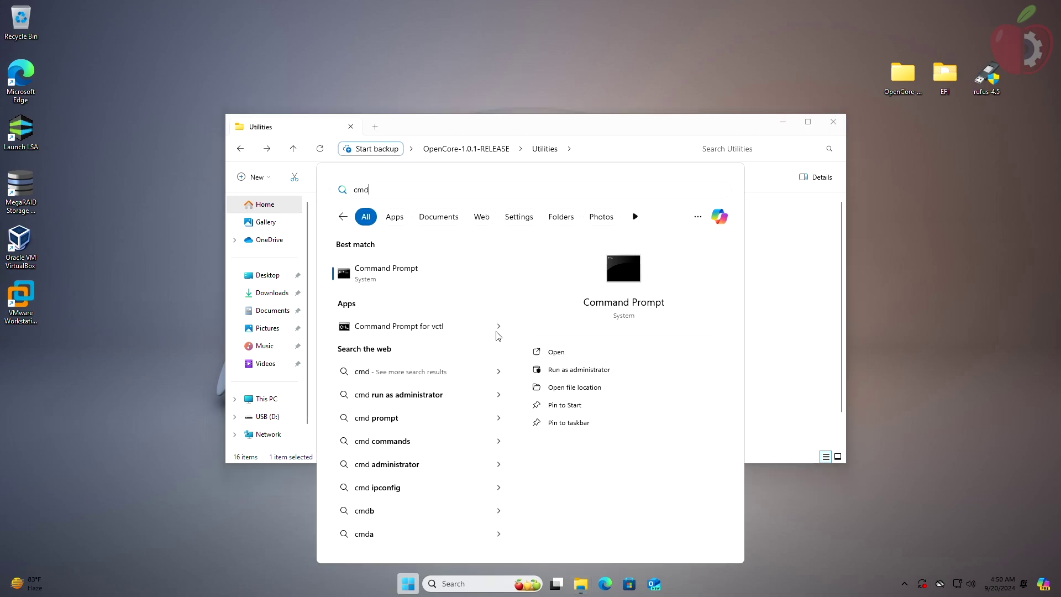
Run Command Prompt as administrator and cd into the pasted macrecovery folder path
left_click(565, 371)
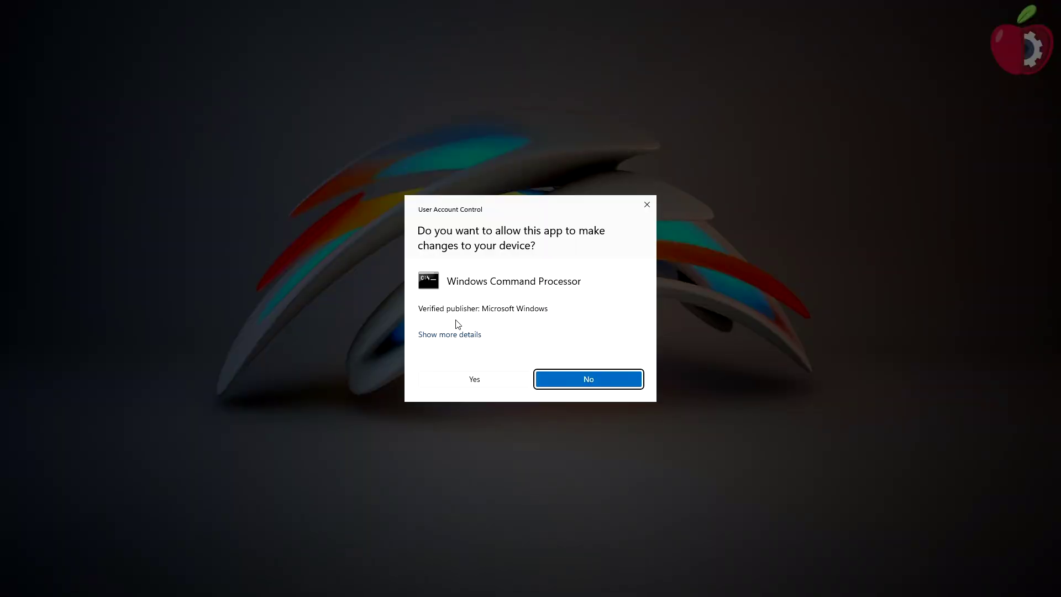
key("alt+y")
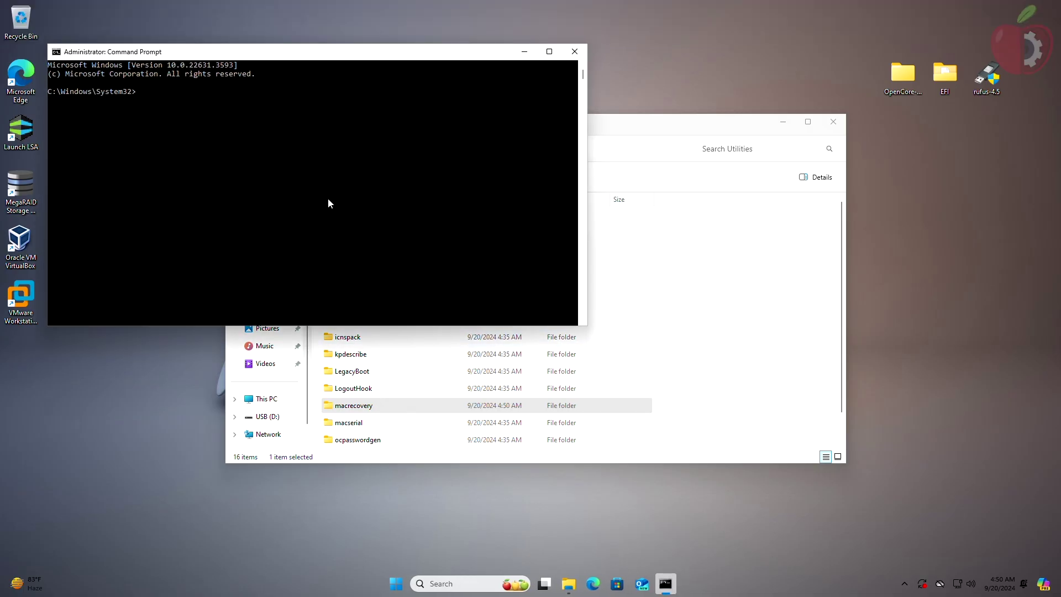
type("cd")
key("ctrl+v")
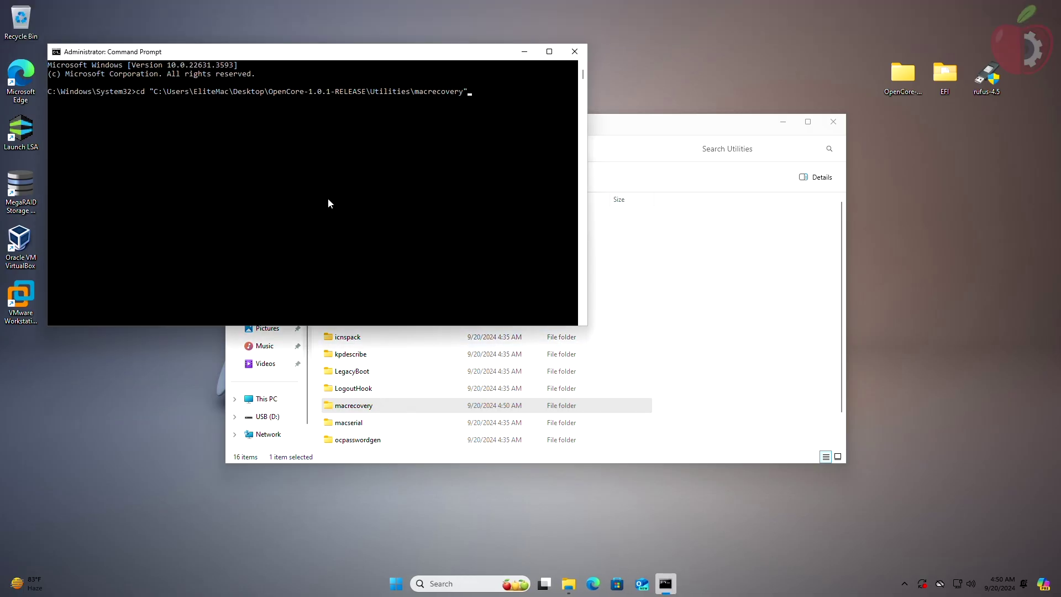
key("Return")
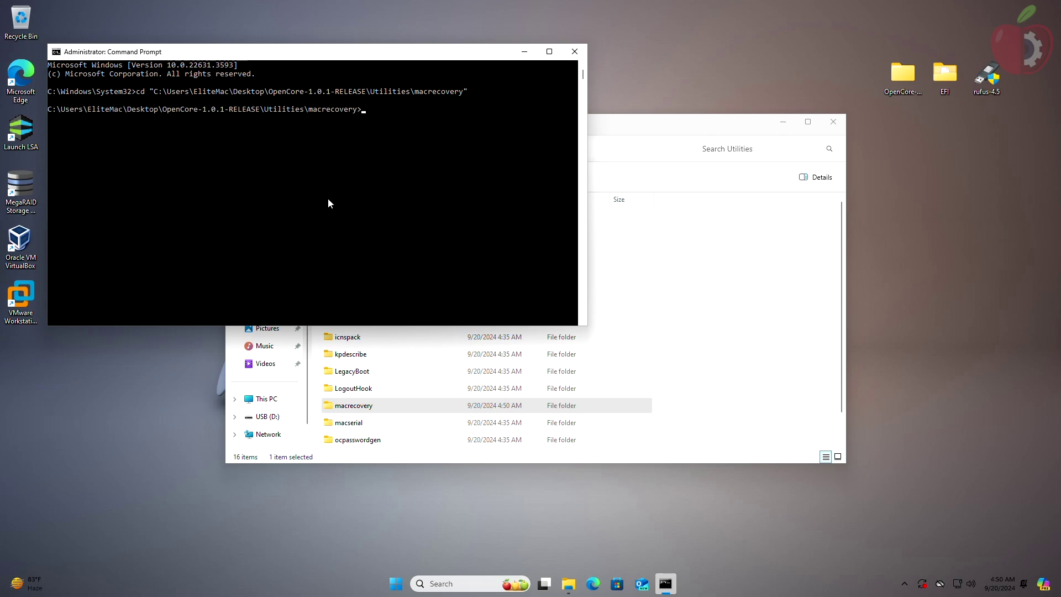
left_click(358, 407)
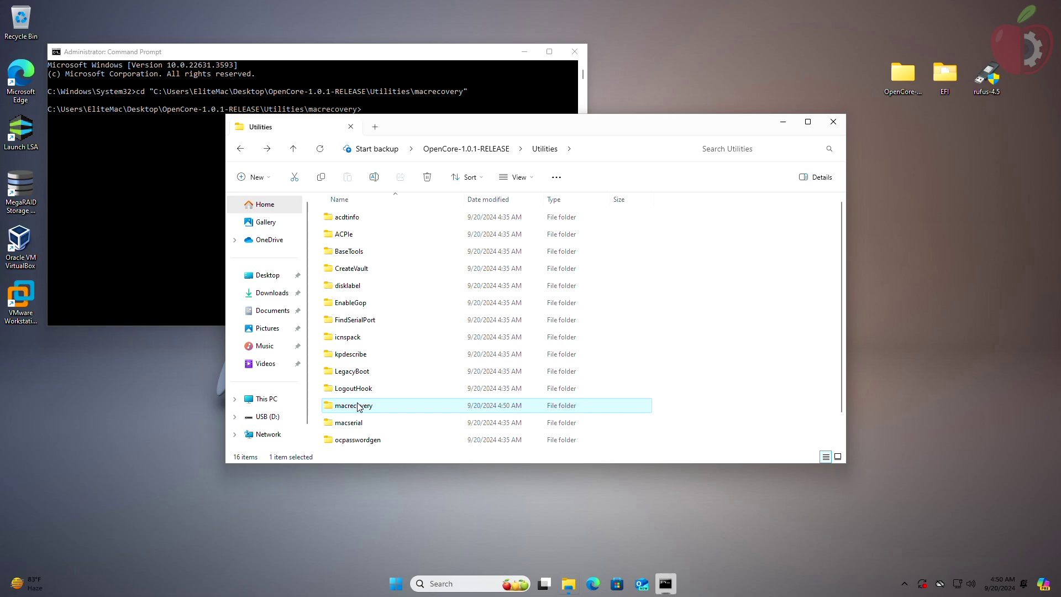
Open recovery_urls.txt in macrecovery and copy the first Latest version download command
double_click(358, 408)
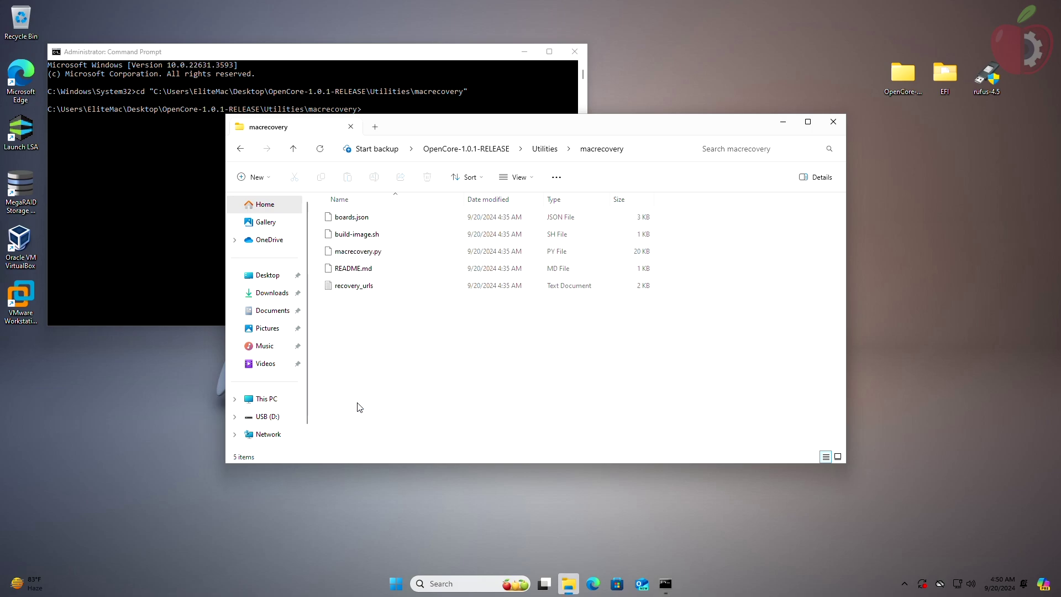
left_click(423, 292)
double_click(423, 286)
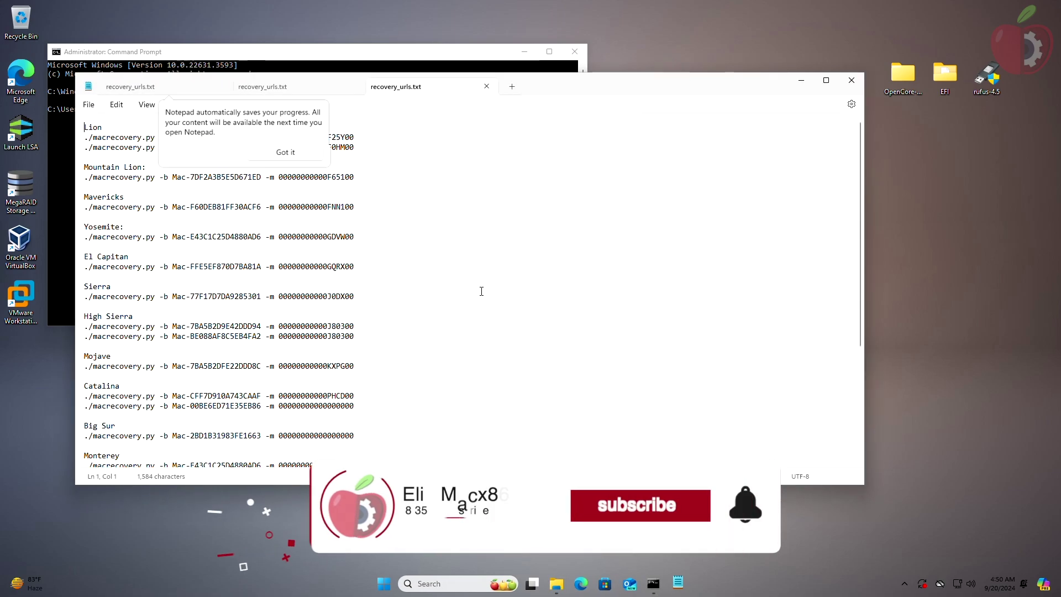
left_click_drag(859, 213, 864, 330)
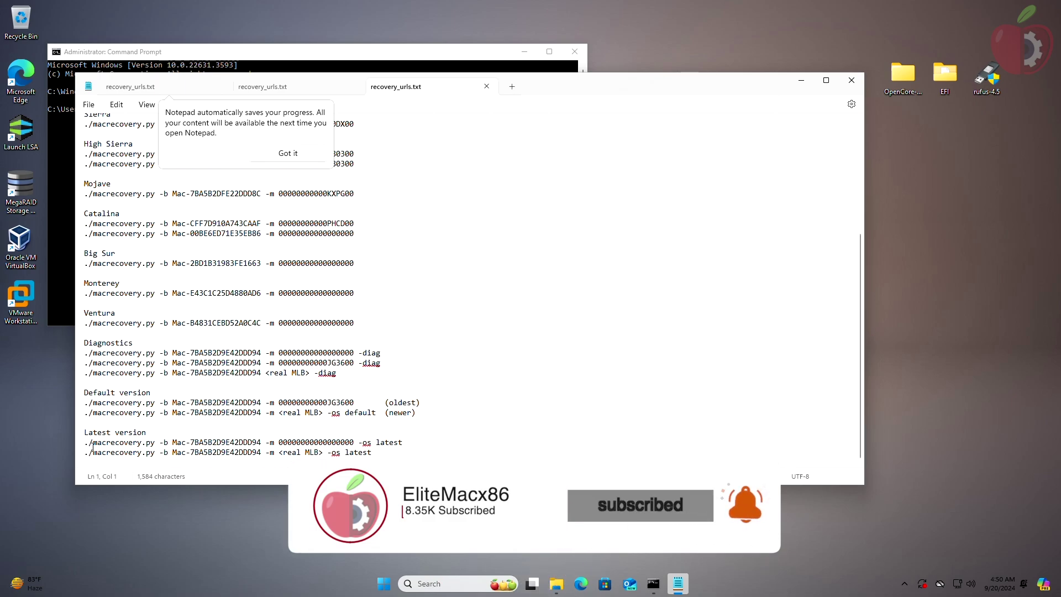
left_click_drag(95, 443, 404, 444)
right_click(393, 445)
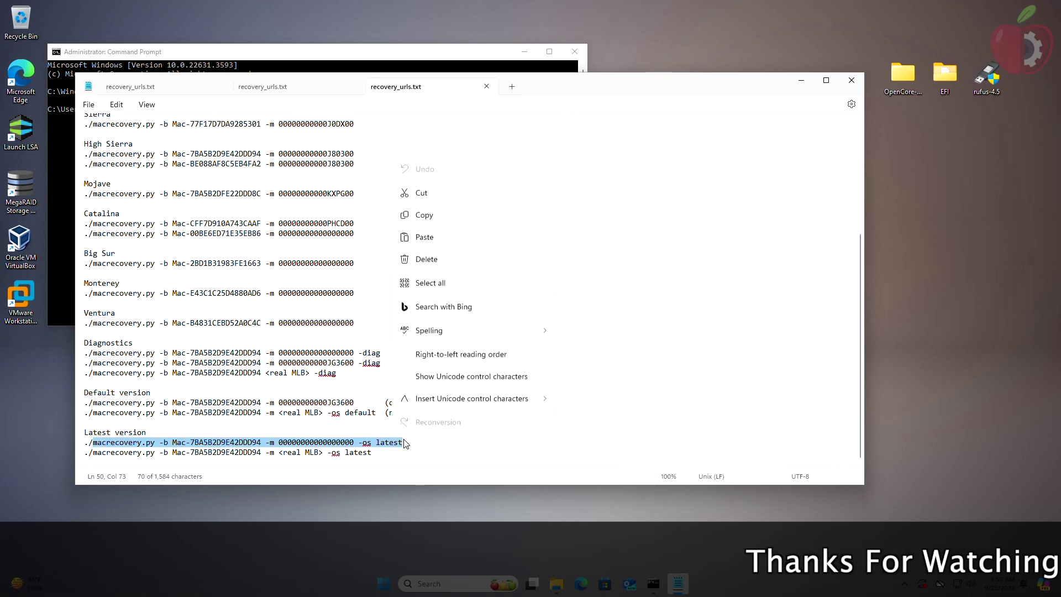
left_click(427, 224)
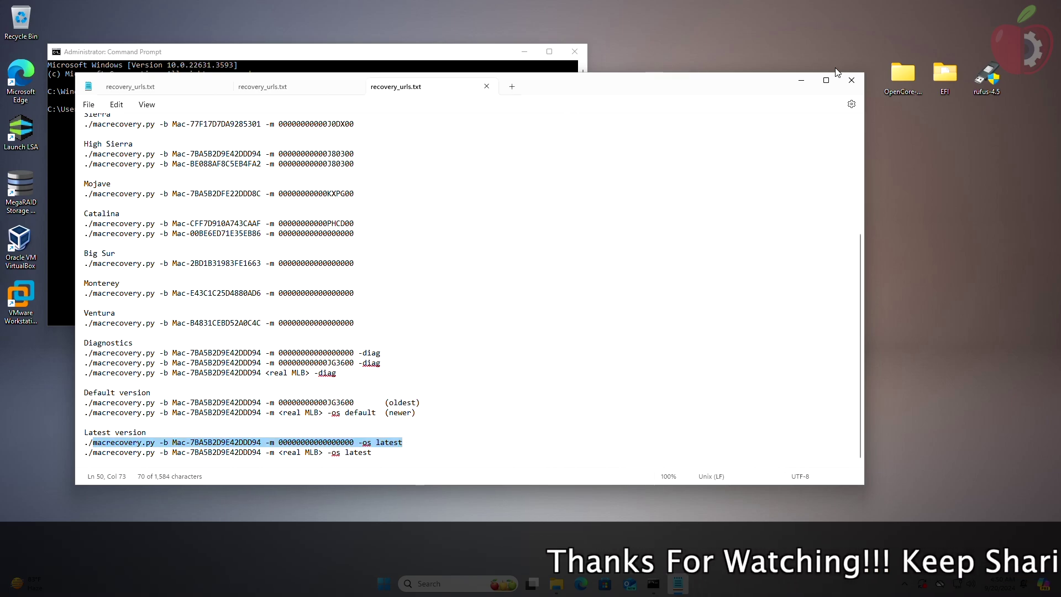
Paste the copied macrecovery command into Command Prompt and run the latest recovery download
left_click(852, 80)
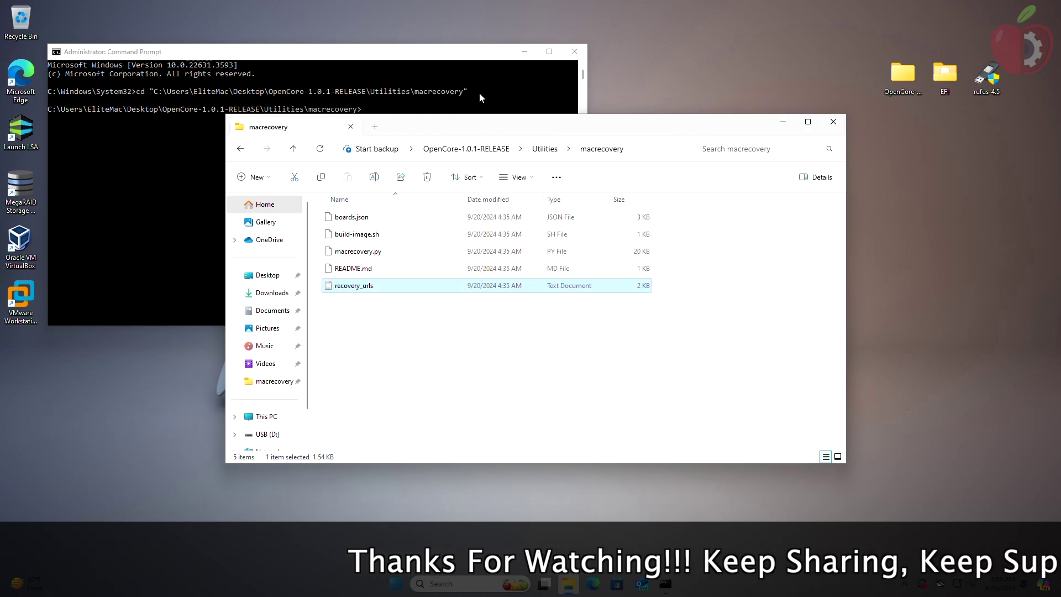
left_click(490, 74)
right_click(427, 133)
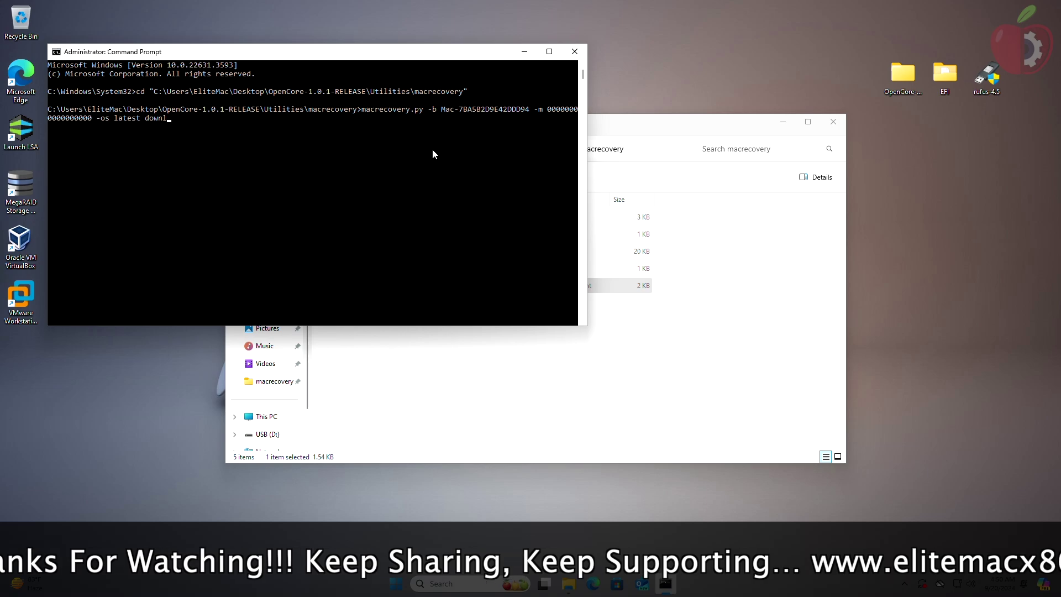
key("Return")
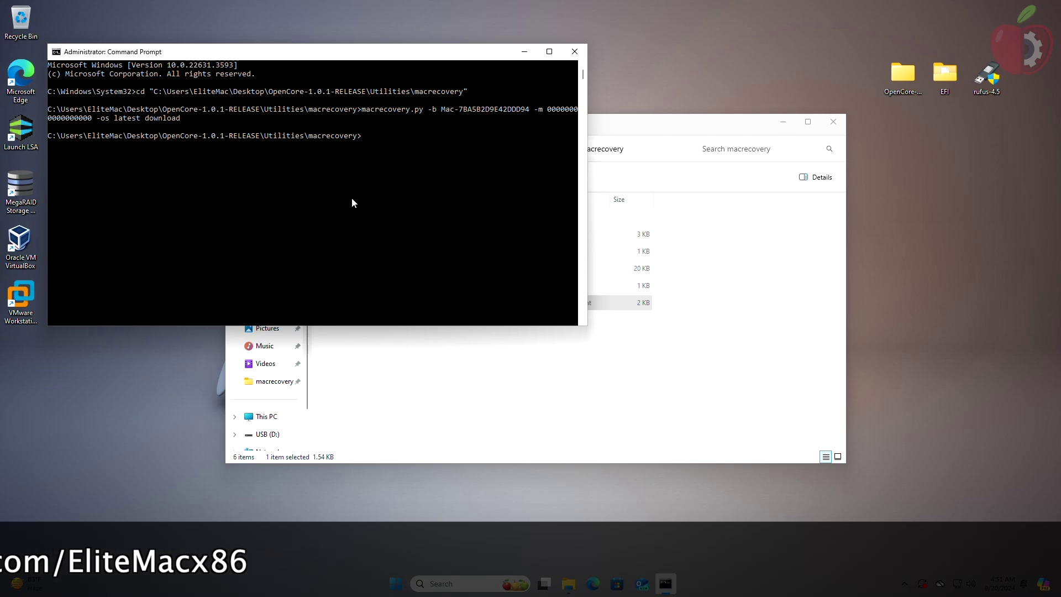
Close Command Prompt and open com.apple.recovery.boot holding BaseSystem.chunklist and BaseSystem.dmg
left_click(585, 52)
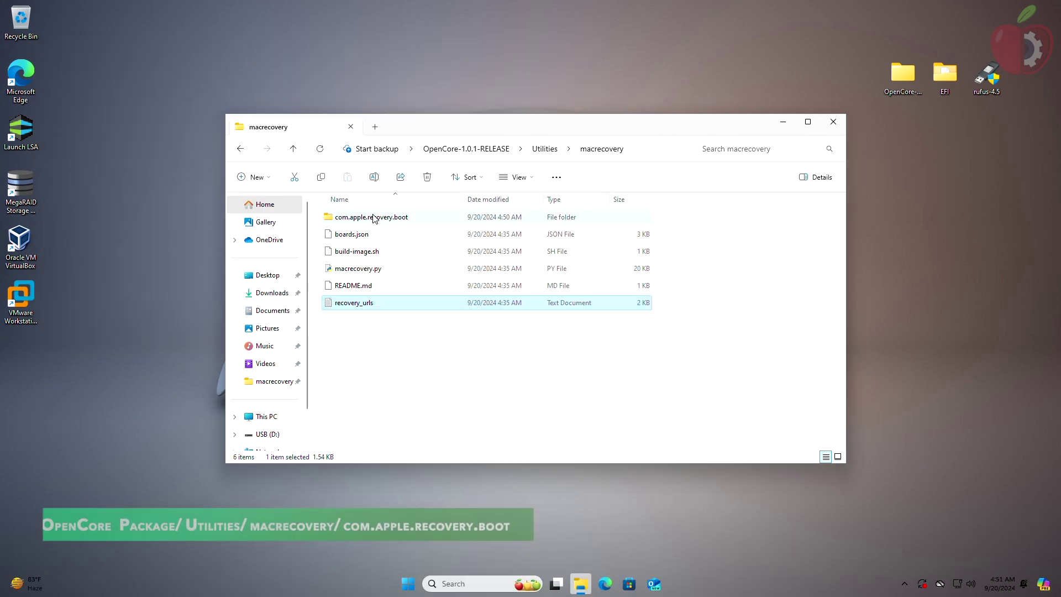
left_click(368, 220)
double_click(367, 220)
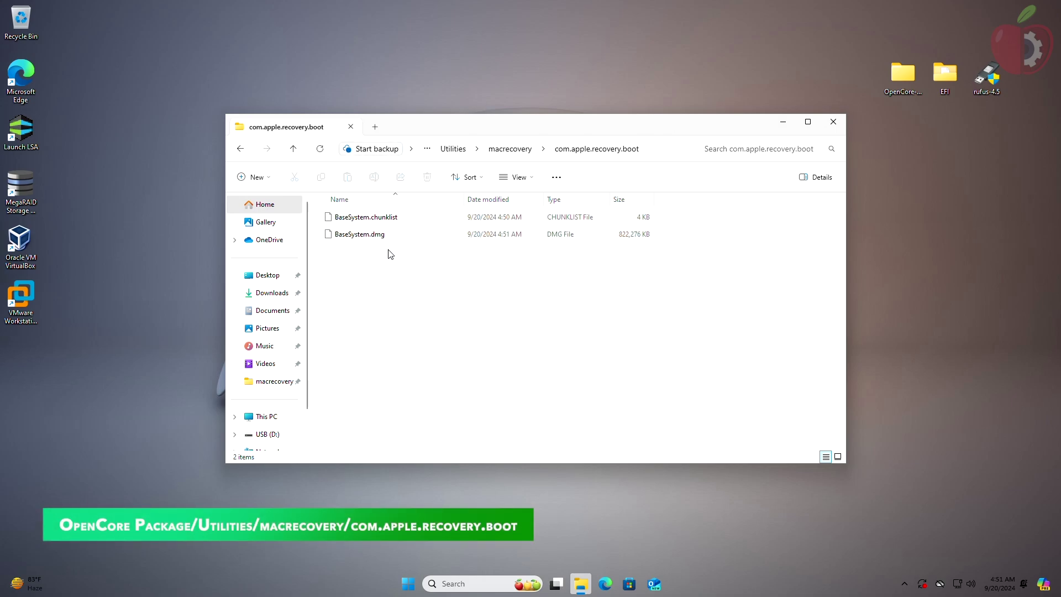
Clear the desktop and launch Rufus with administrator rights
left_click(834, 122)
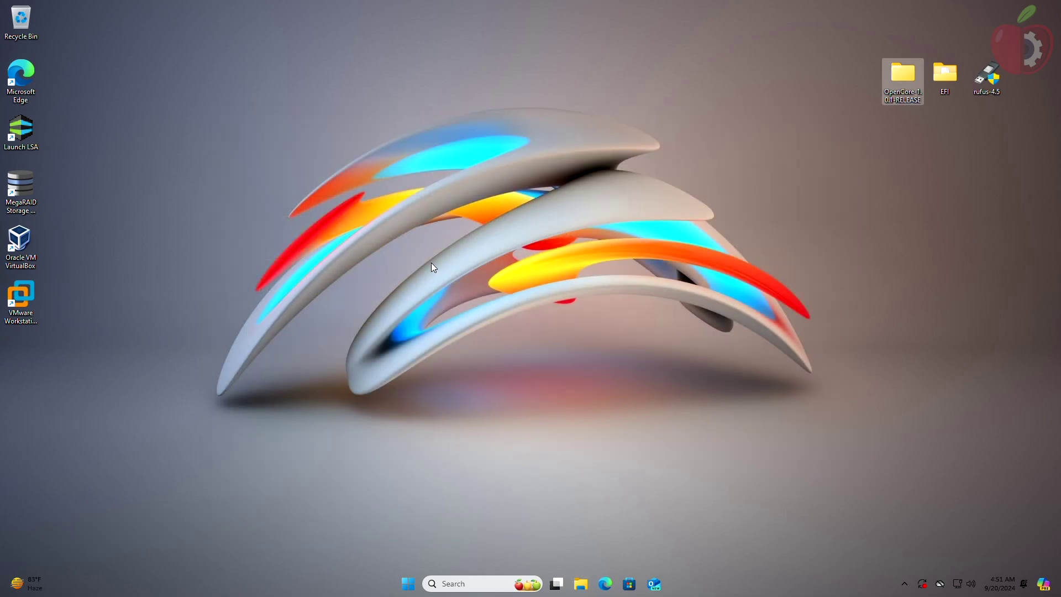
left_click(431, 263)
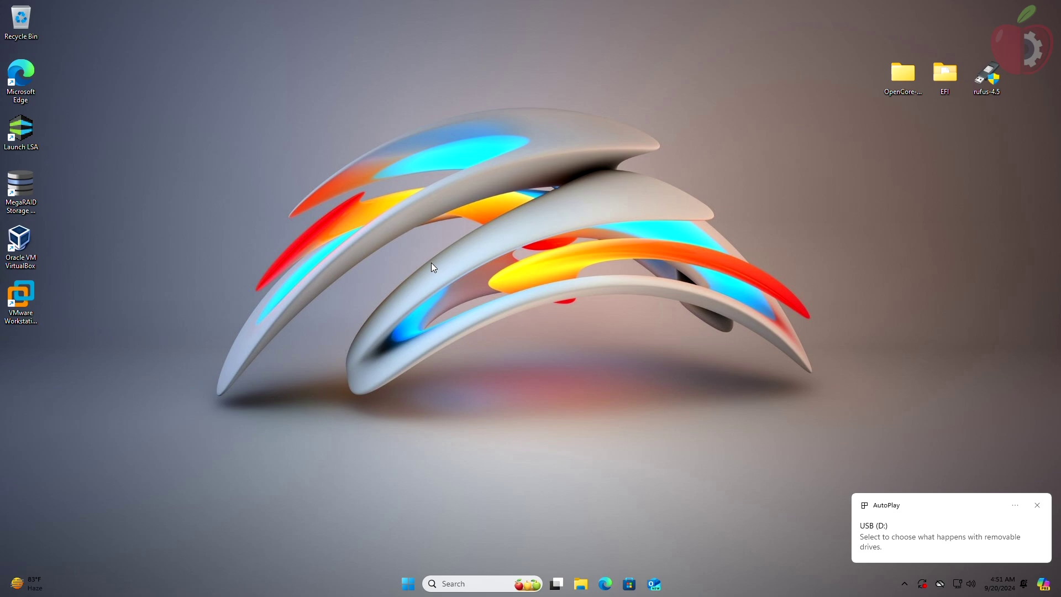
double_click(988, 77)
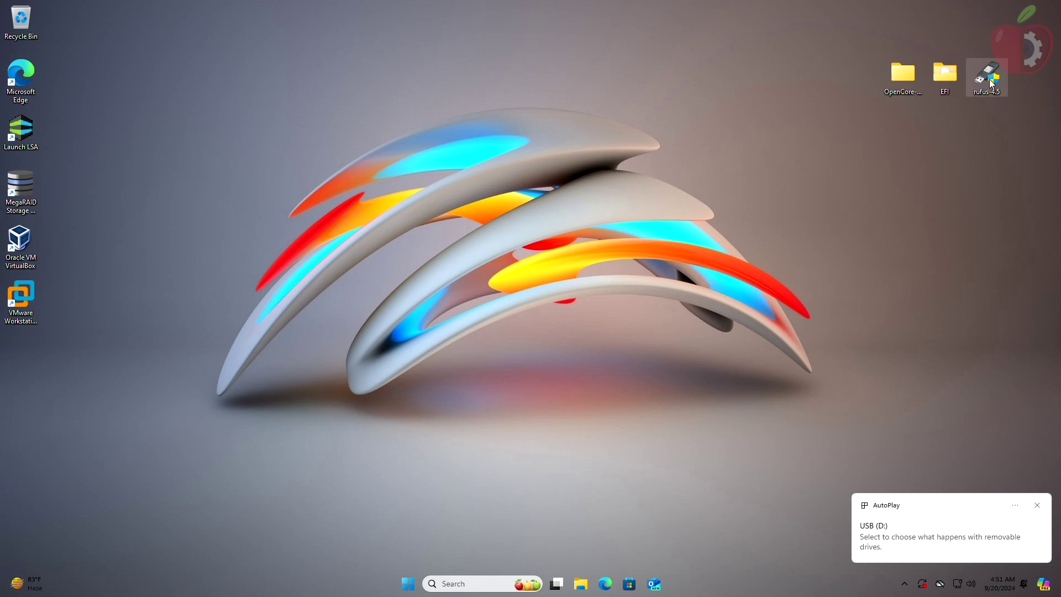
left_click(473, 384)
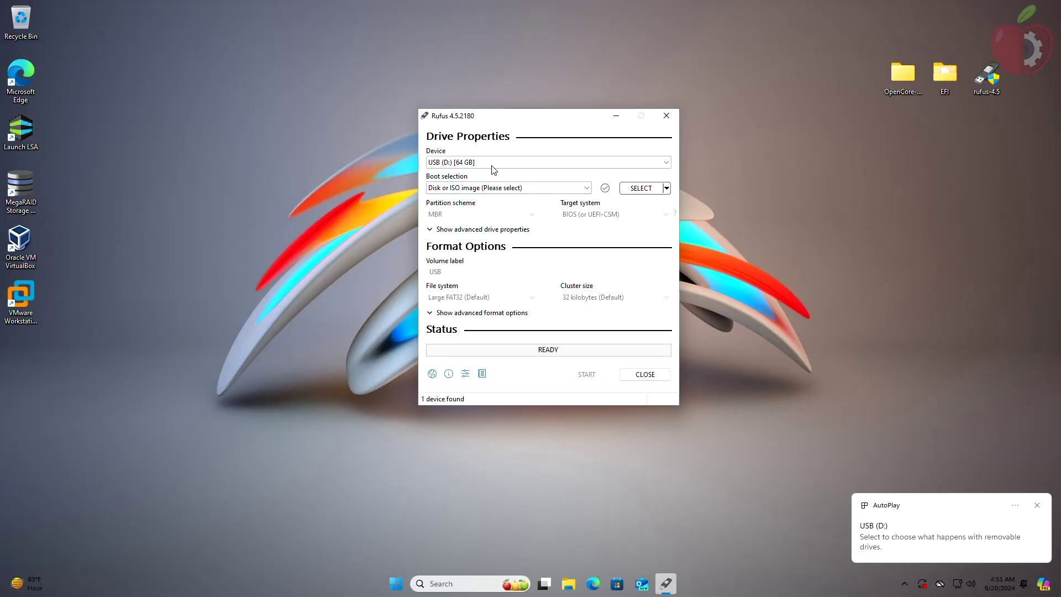
Target the 64 GB USB as non-bootable, MBR, BIOS or UEFI, Large FAT32, and select the label
left_click(493, 163)
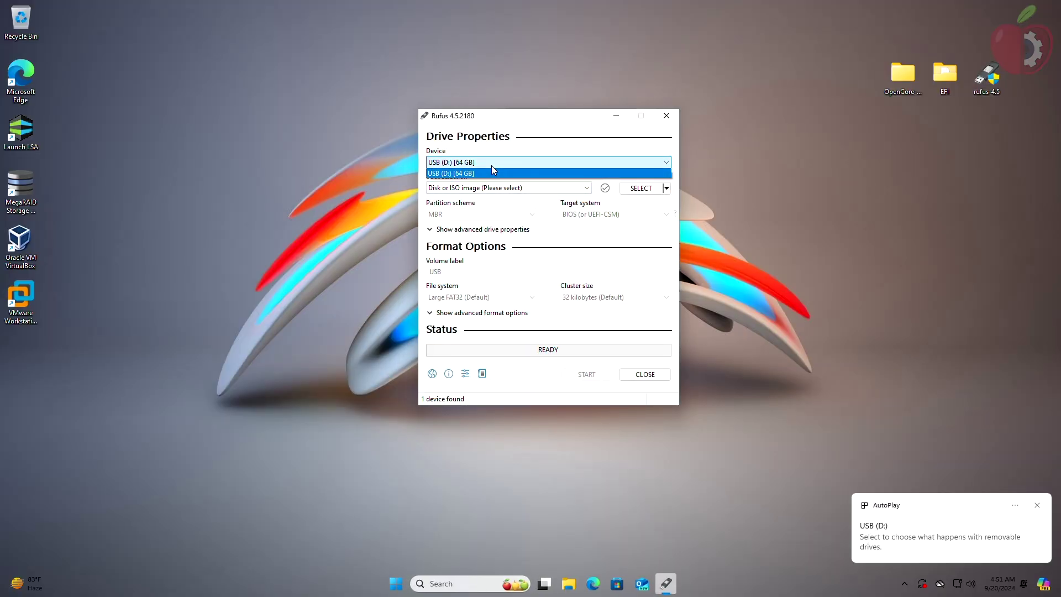
left_click(492, 171)
left_click(479, 188)
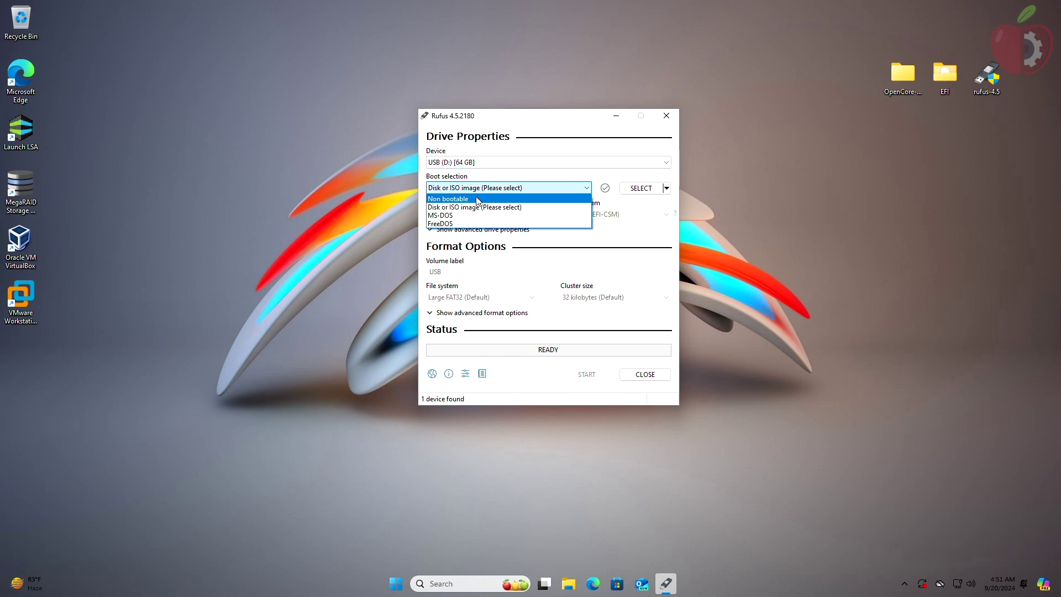
left_click(476, 200)
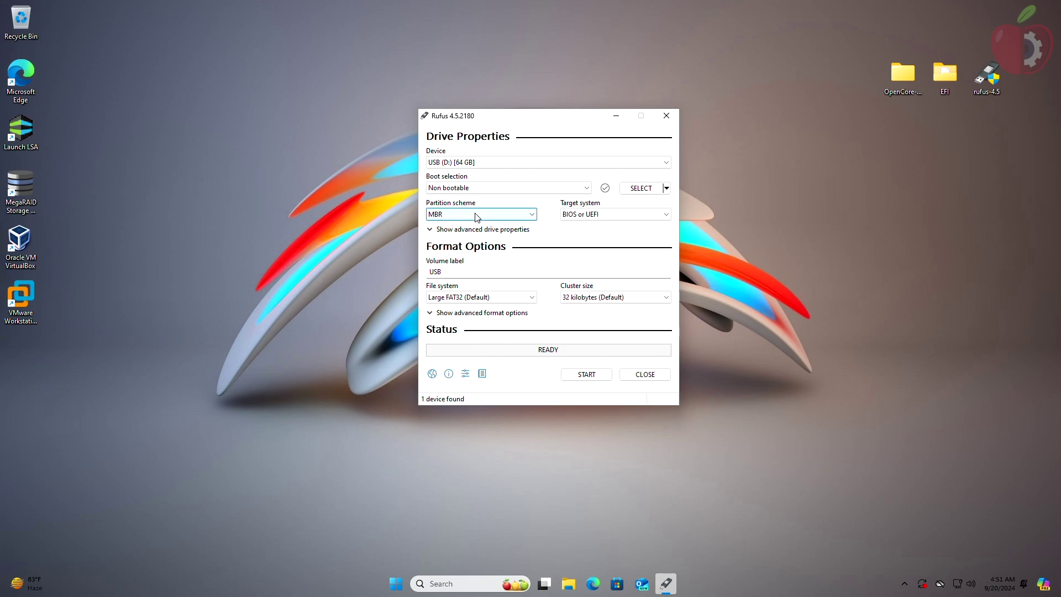
left_click(476, 215)
left_click(475, 214)
left_click(586, 215)
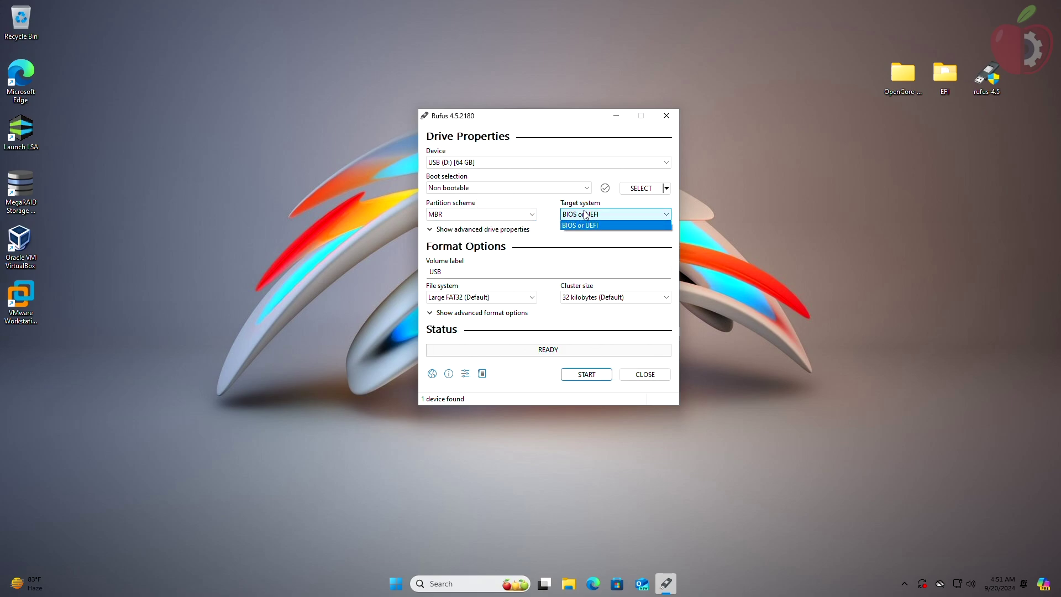
left_click(586, 215)
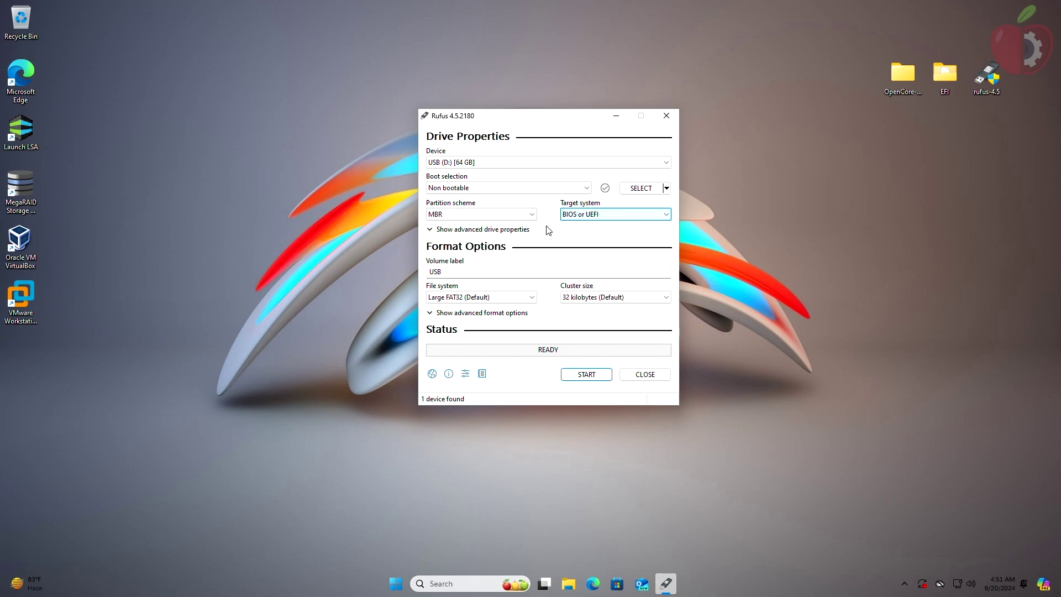
left_click(483, 298)
left_click(485, 299)
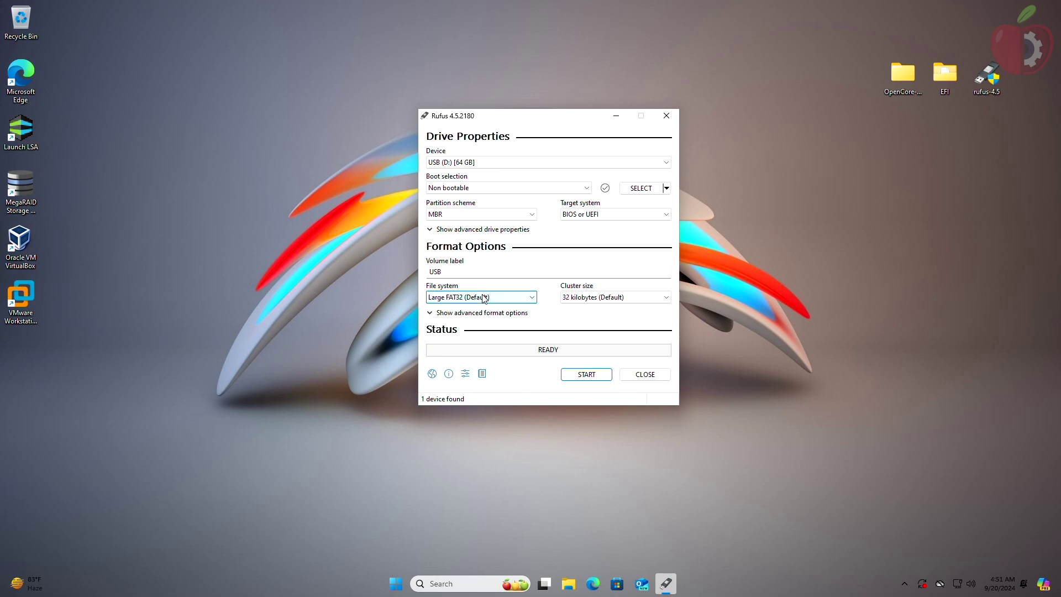
left_click_drag(443, 272, 427, 270)
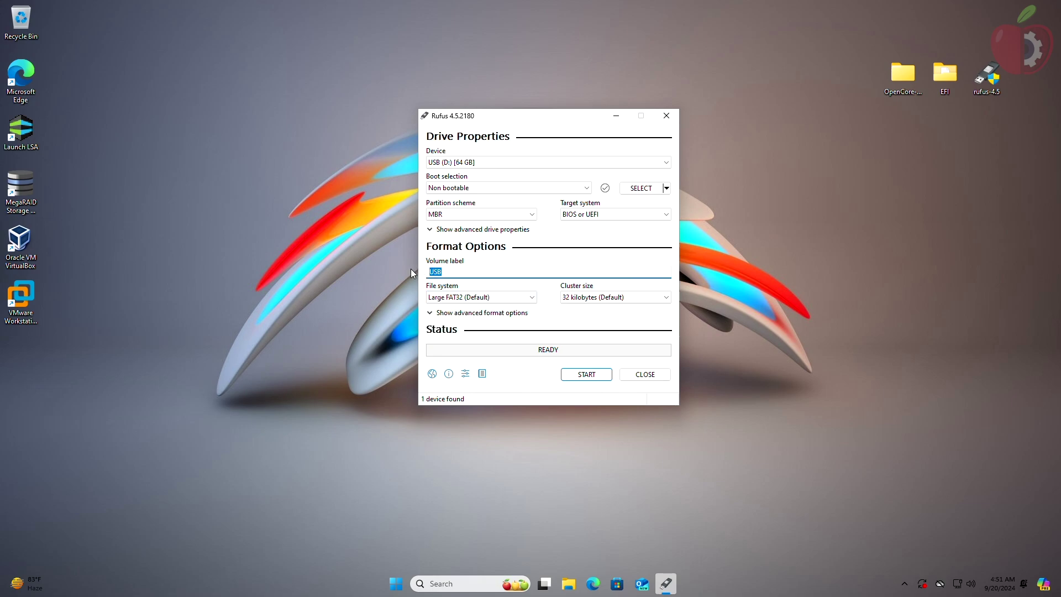
Label the volume EFI, format the USB accepting data erasure, and close Rufus
type("EFI")
left_click(586, 376)
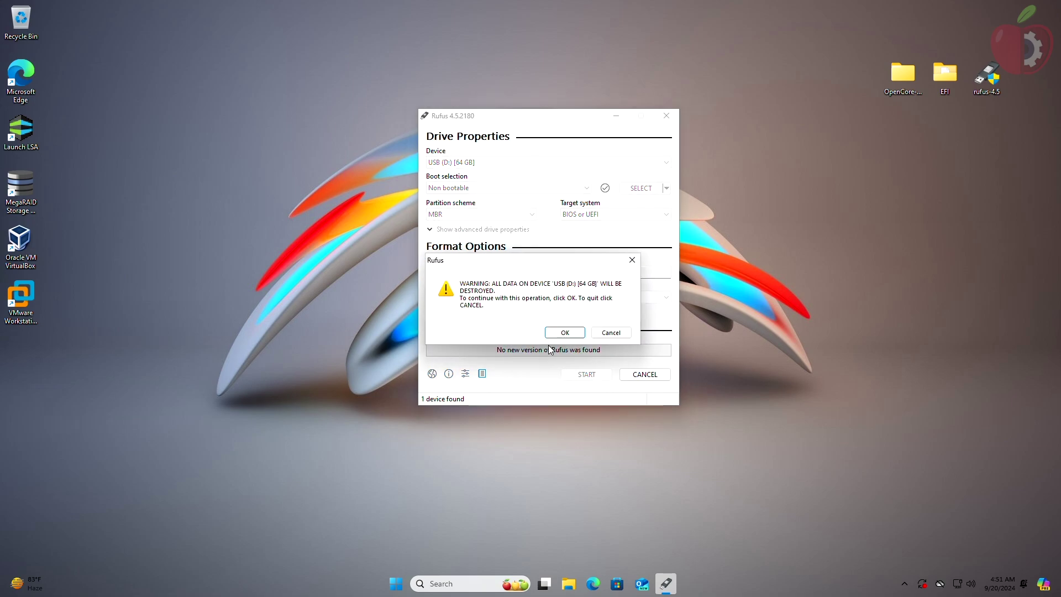
left_click(558, 334)
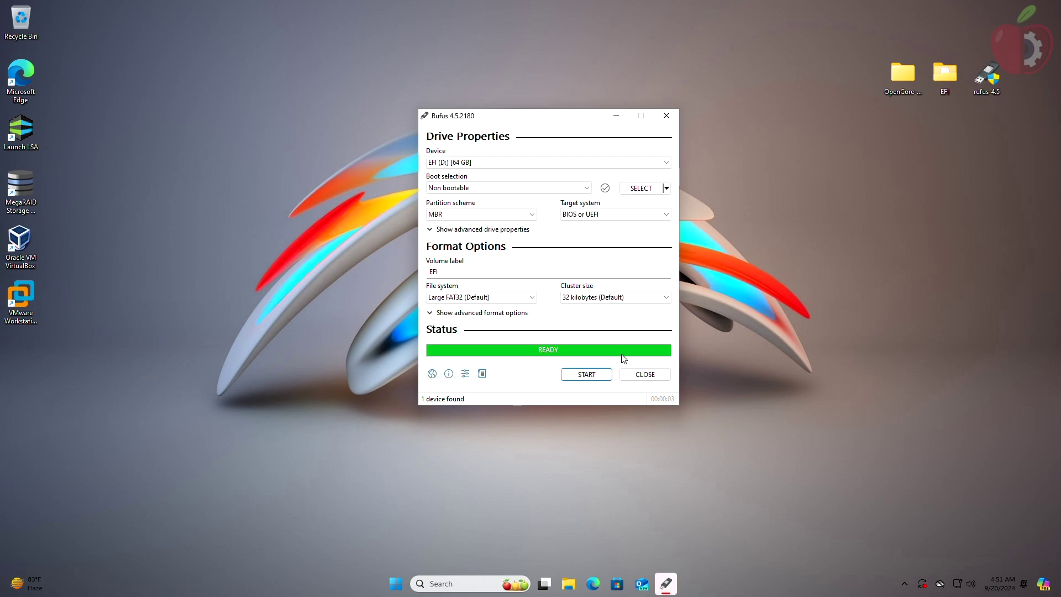
left_click(645, 375)
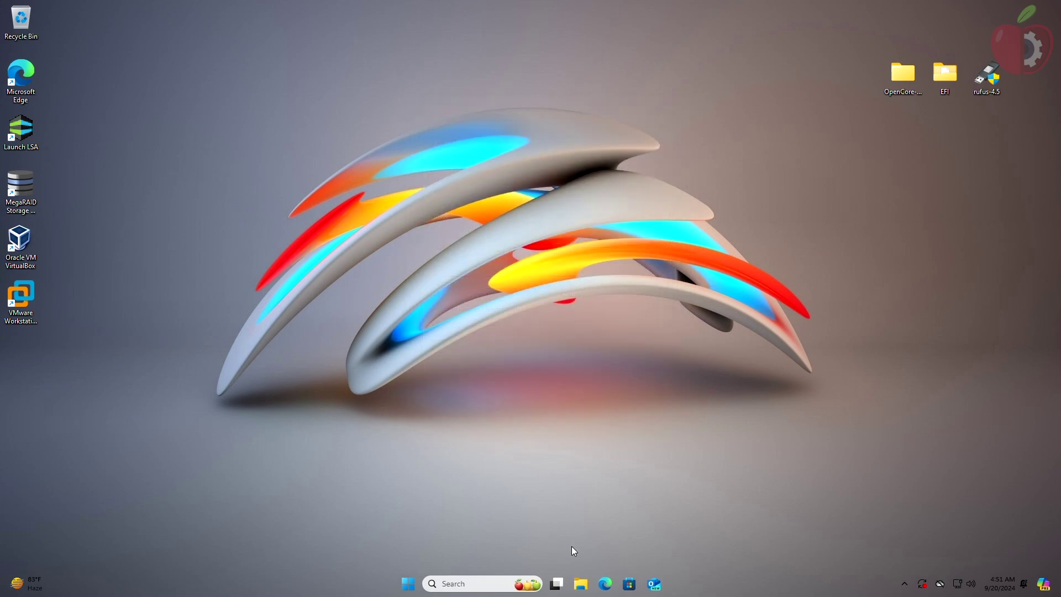
Permanently delete both autorun files from the EFI (D:) drive
left_click(581, 584)
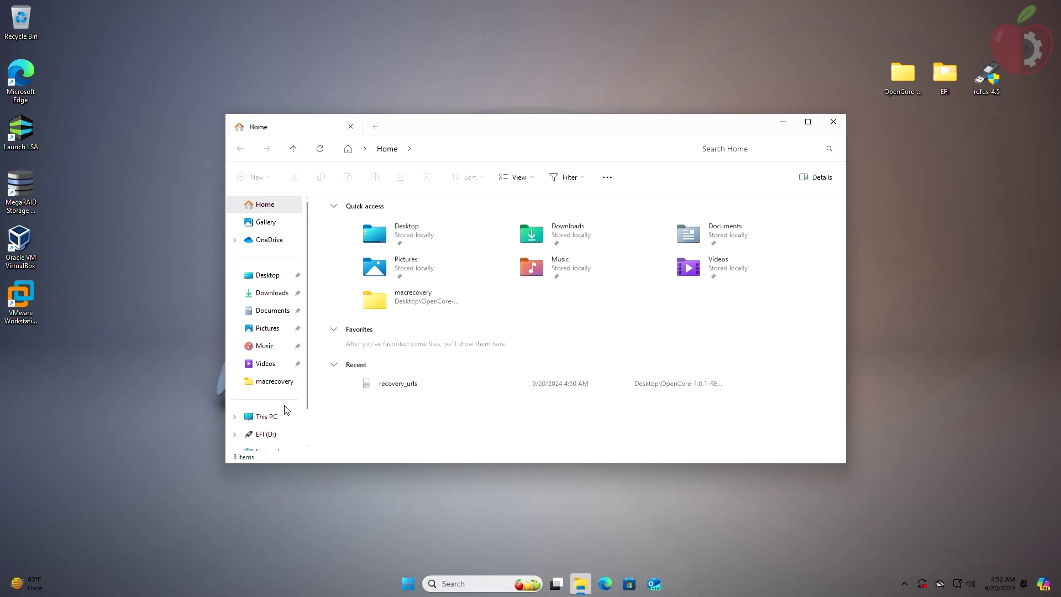
left_click(266, 435)
left_click_drag(395, 293, 367, 209)
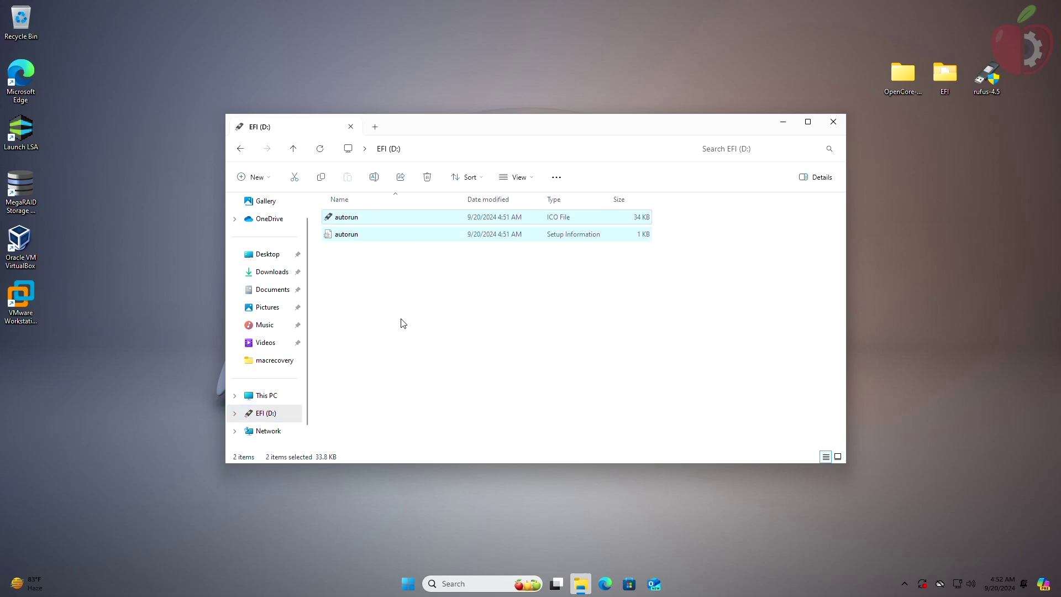
key("shift+Delete")
key("Return")
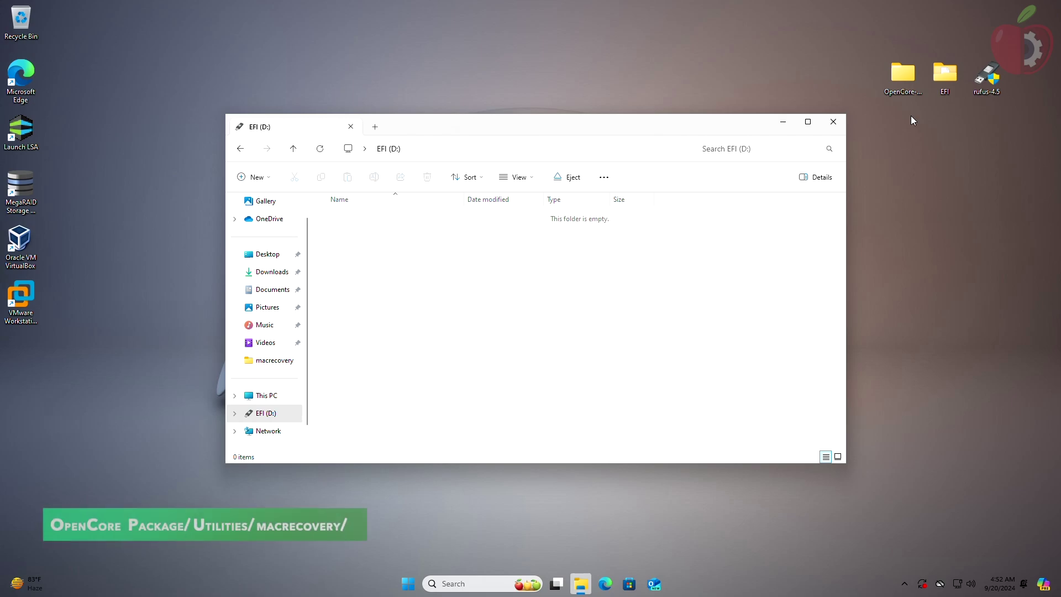
Copy the com.apple.recovery.boot folder from OpenCore\Utilities\macrecovery
left_click(892, 74)
double_click(892, 75)
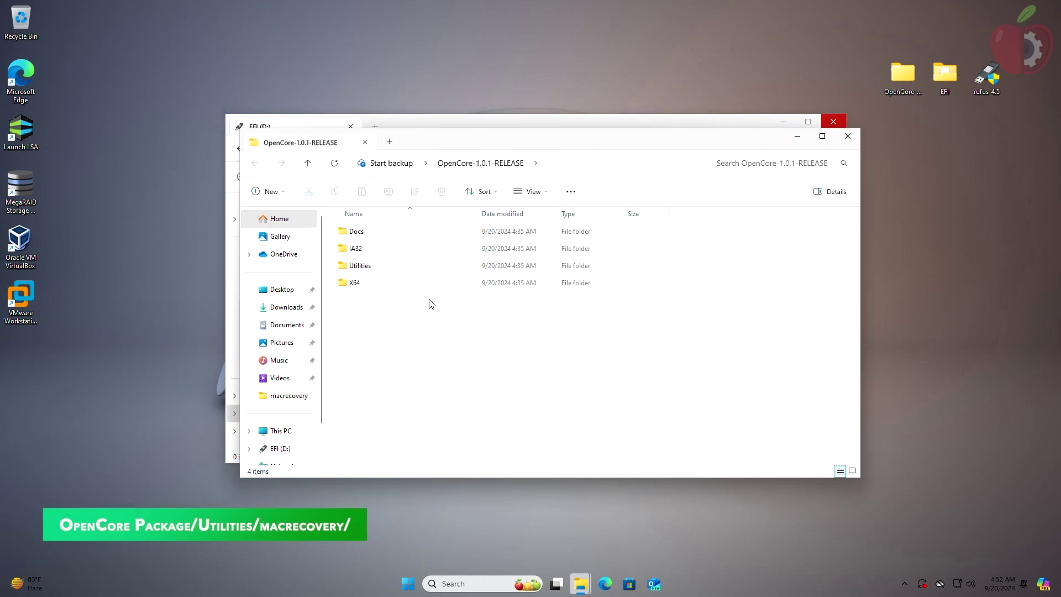
double_click(387, 269)
double_click(381, 420)
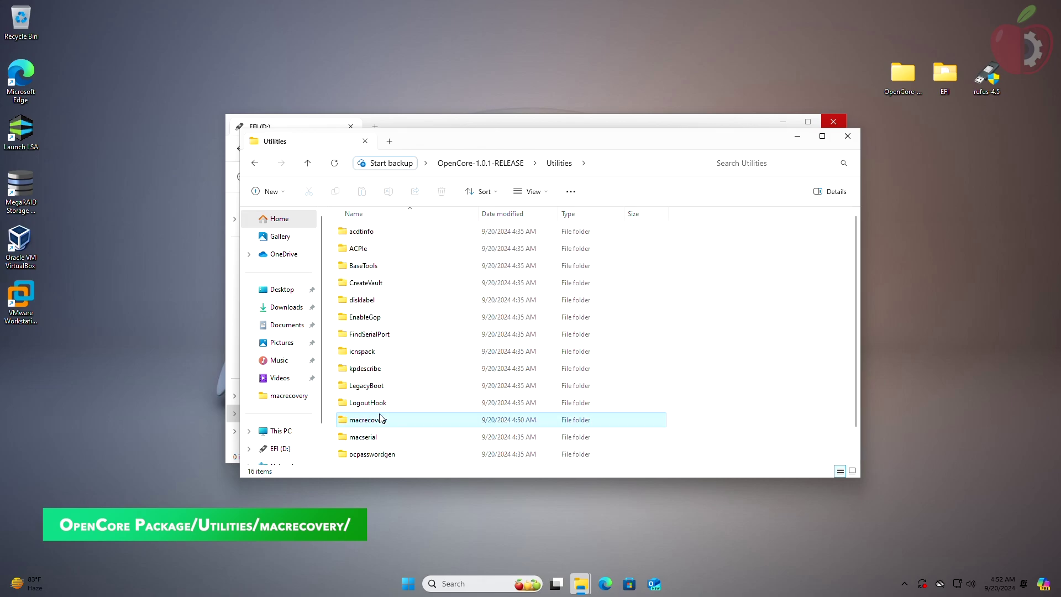
left_click(402, 237)
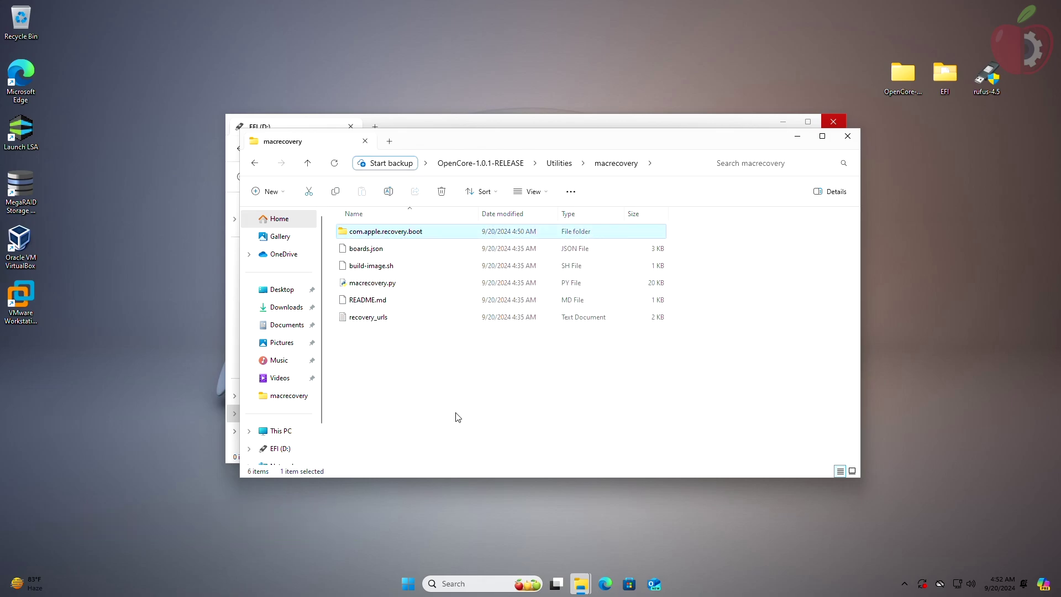
key("ctrl+c")
Paste com.apple.recovery.boot onto EFI (D:) and show the copy progress details
left_click(847, 136)
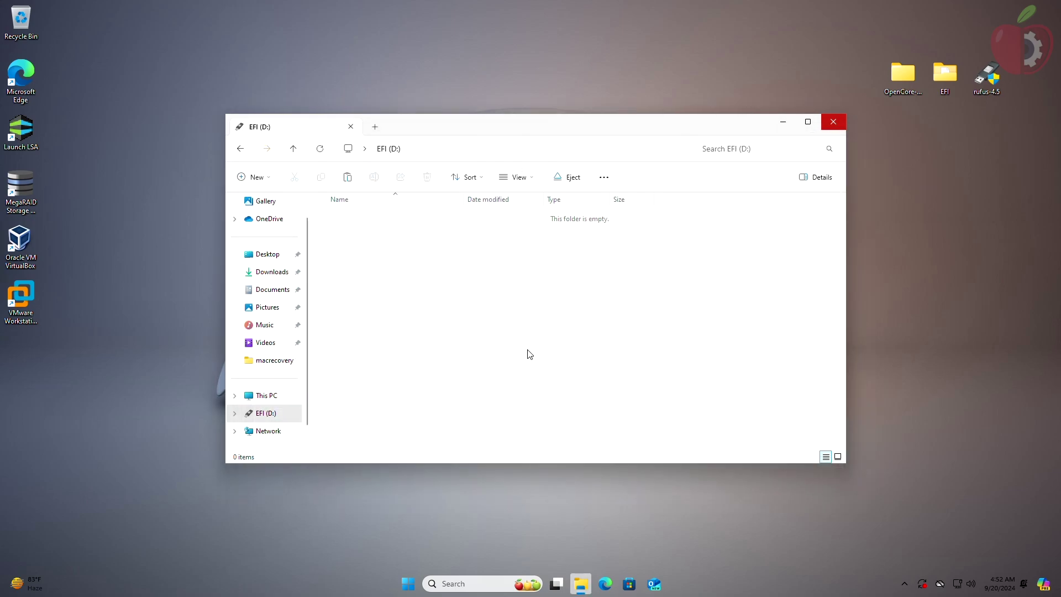
key("ctrl+v")
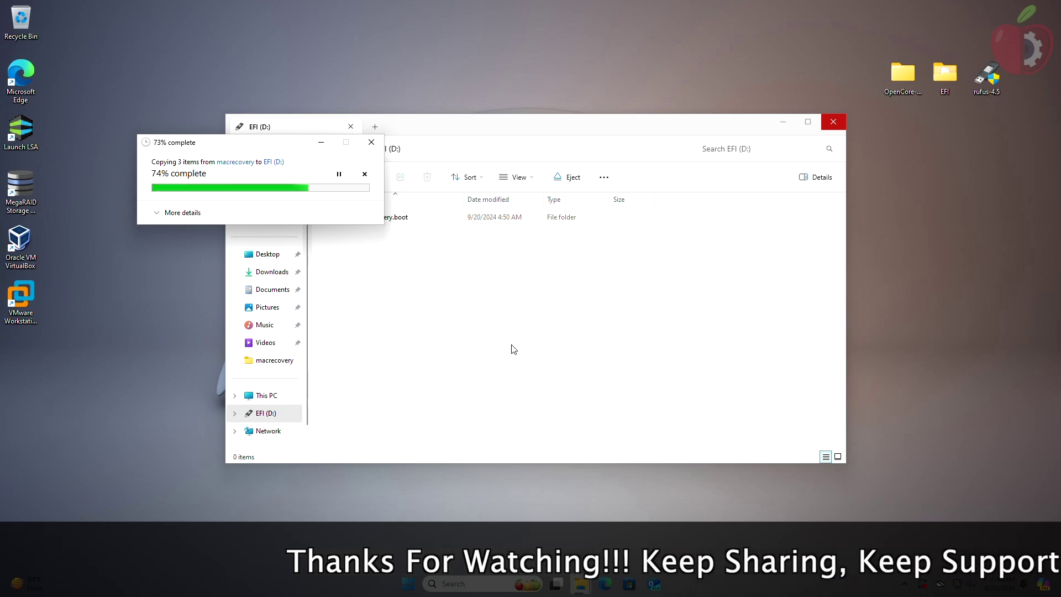
left_click(192, 215)
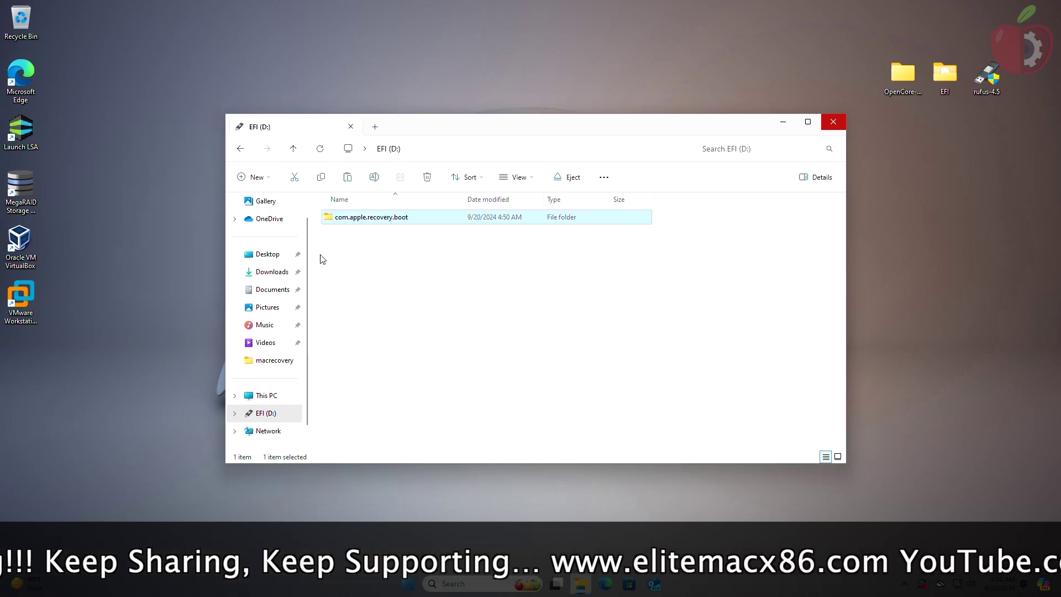
Paste the desktop EFI folder onto EFI (D:), close the window, and open safe-removal options
left_click(945, 74)
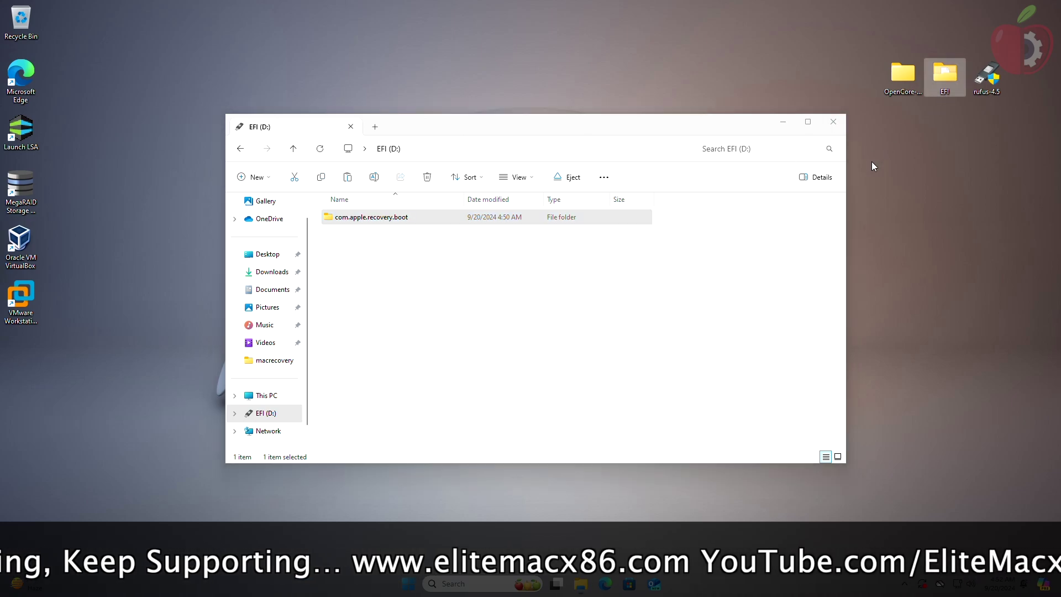
left_click(616, 303)
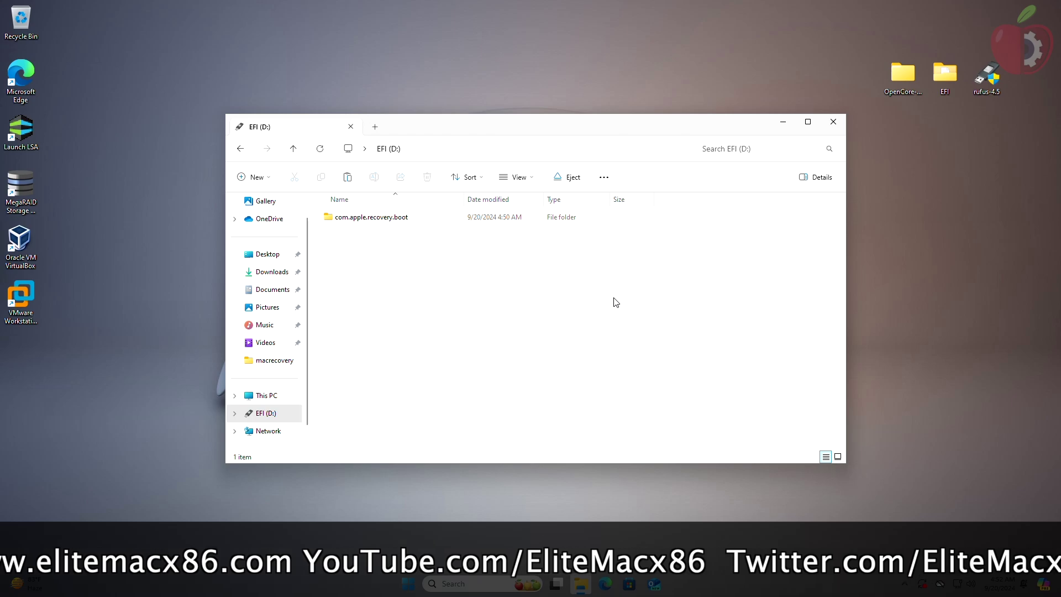
key("ctrl+v")
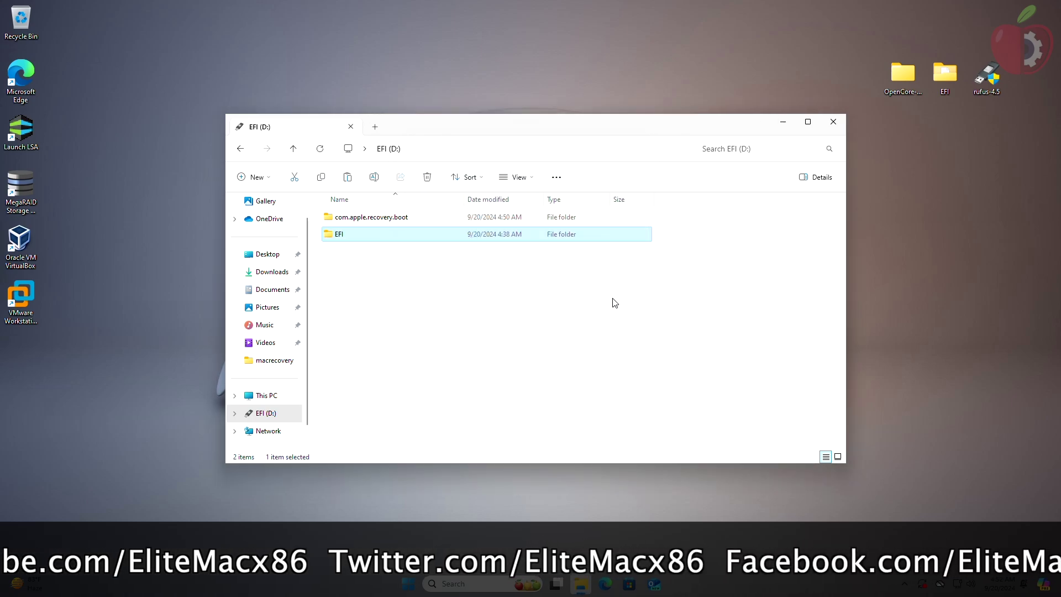
left_click(839, 124)
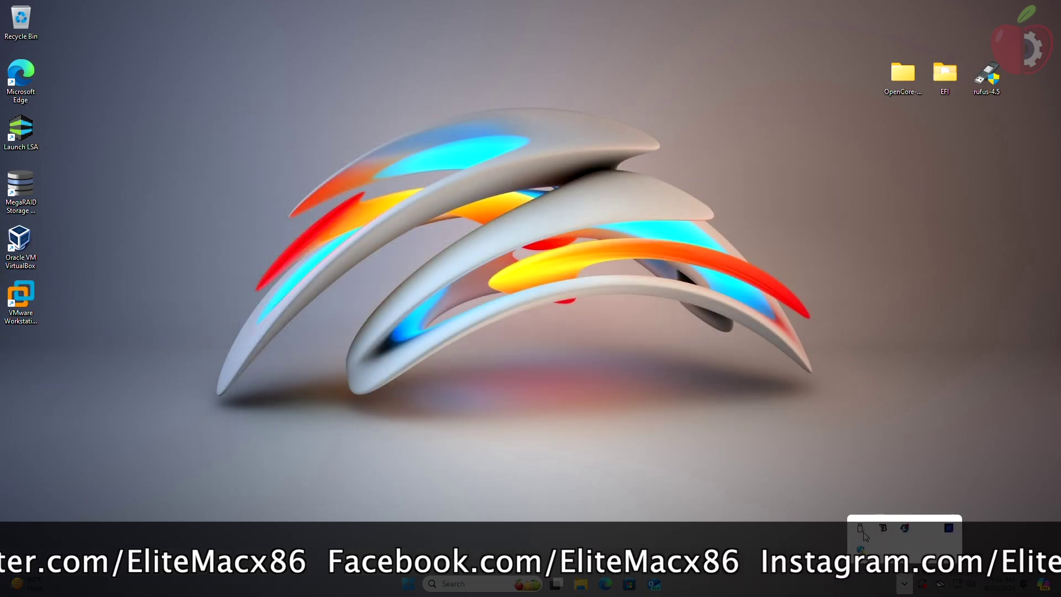
left_click(862, 532)
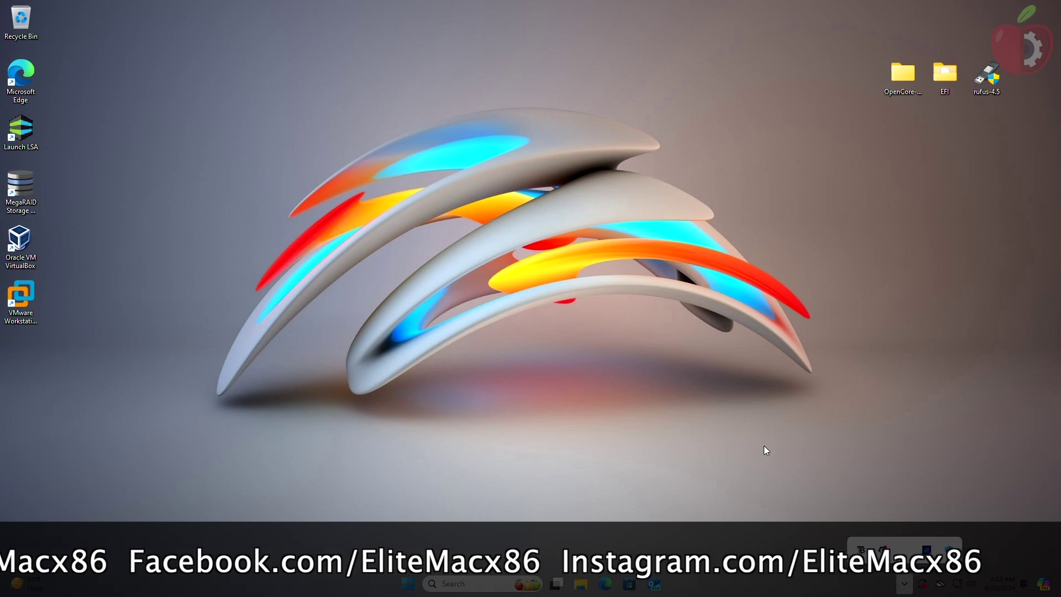